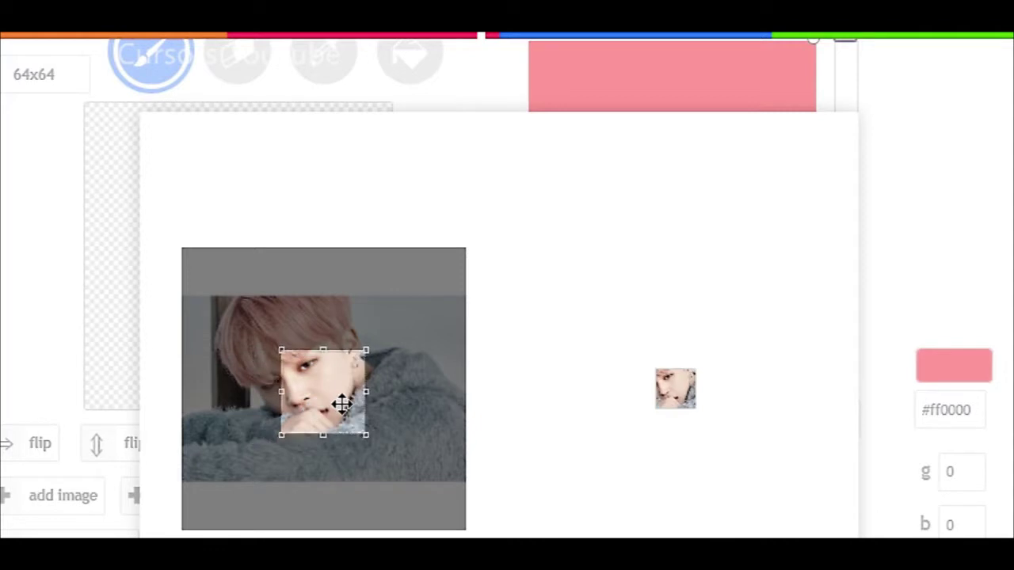
Step: Place the cropped portrait on the 64x64 canvas and paint the upper eyelid in muted red #a36666
key("Return")
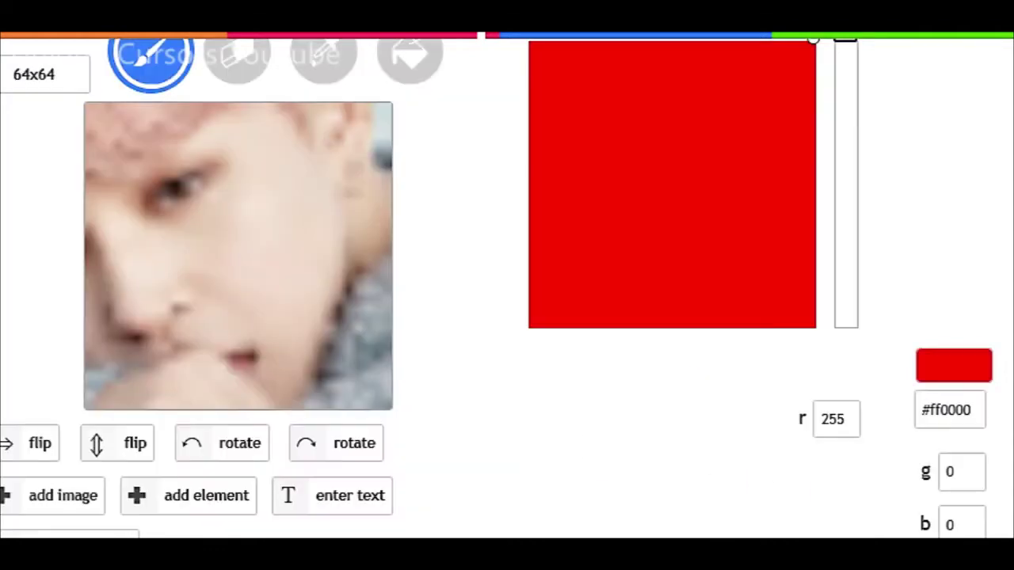
left_click_drag(641, 221, 633, 141)
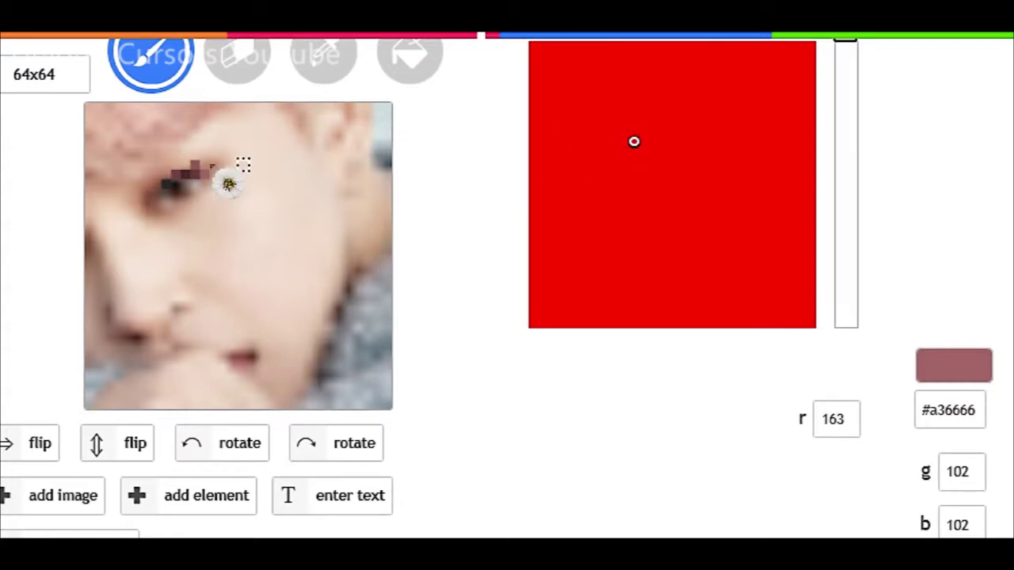
Step: Sample the skin beside the eye and retouch its outer corner with light beige #ead5c2 and tan #e3b78f
left_click(323, 70)
left_click(233, 173)
left_click(159, 70)
left_click(224, 165)
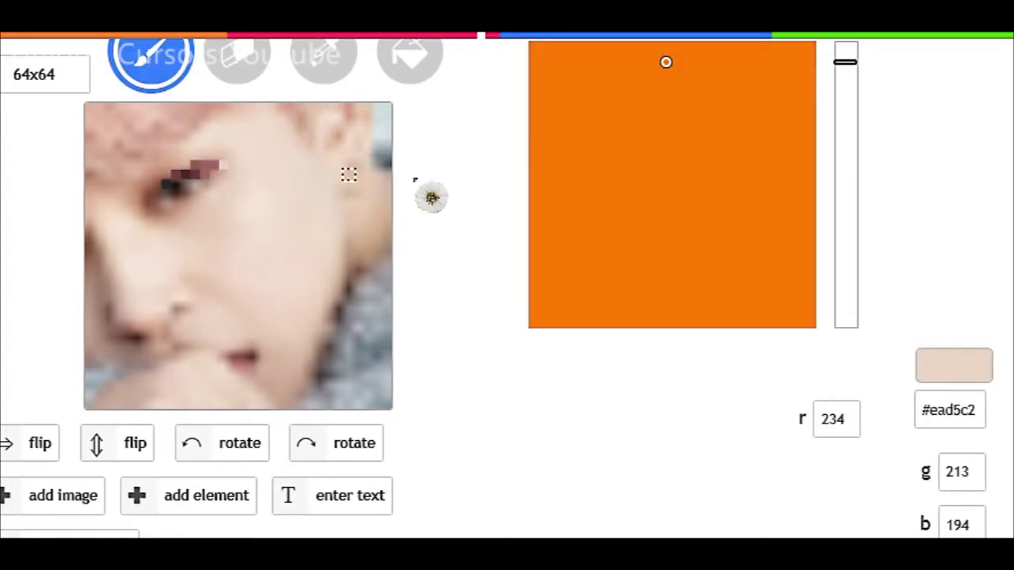
left_click(665, 79)
left_click_drag(665, 79, 631, 69)
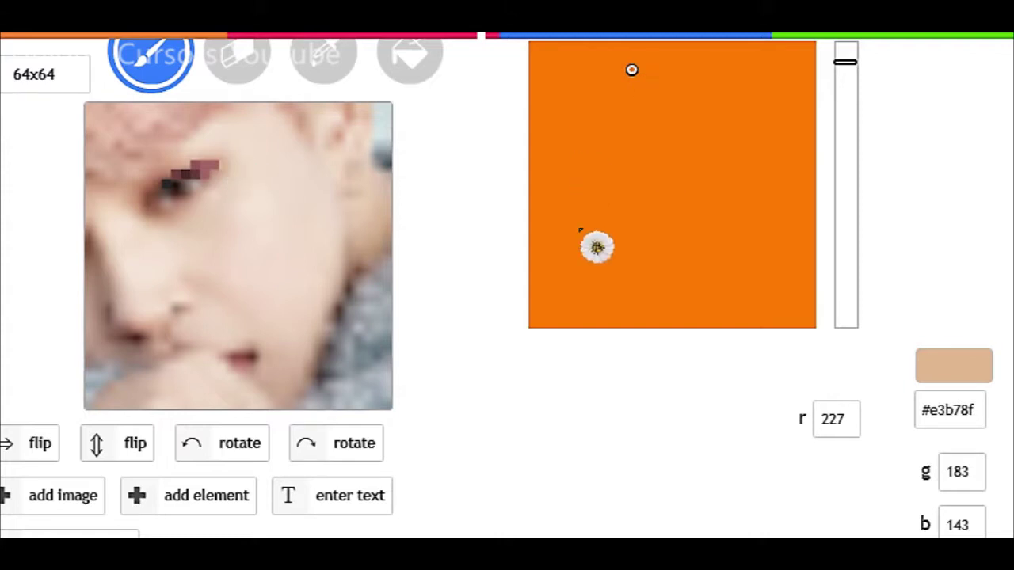
Step: Paint the pupil in dark grey #2e2e2e and add lighter grey highlights around it, including #d4d4d4 in the eye white
left_click(526, 305)
left_click(525, 275)
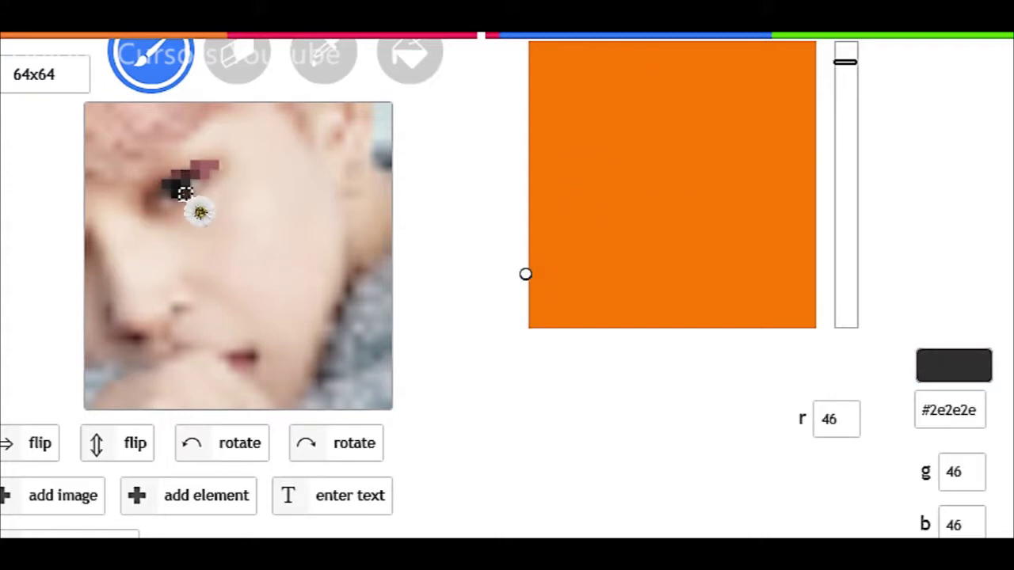
left_click(526, 191)
left_click(525, 156)
left_click(525, 184)
left_click(525, 192)
left_click(525, 141)
left_click(525, 138)
left_click(525, 87)
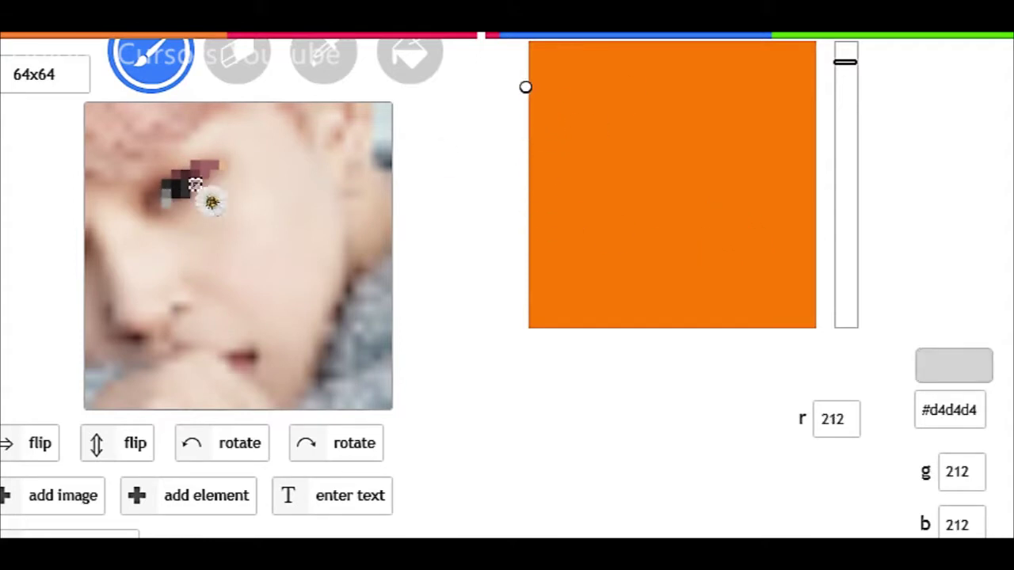
left_click(525, 191)
Step: Shade the inner corner of the eye with brown tones #776351, #5e4e41, #7e5c3d and #905d2f
left_click(617, 192)
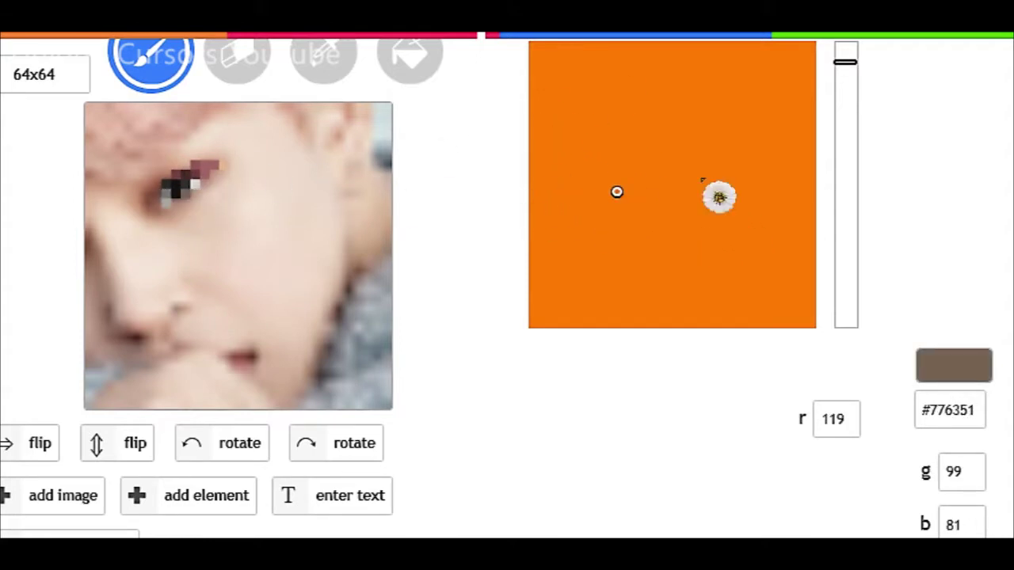
left_click(615, 221)
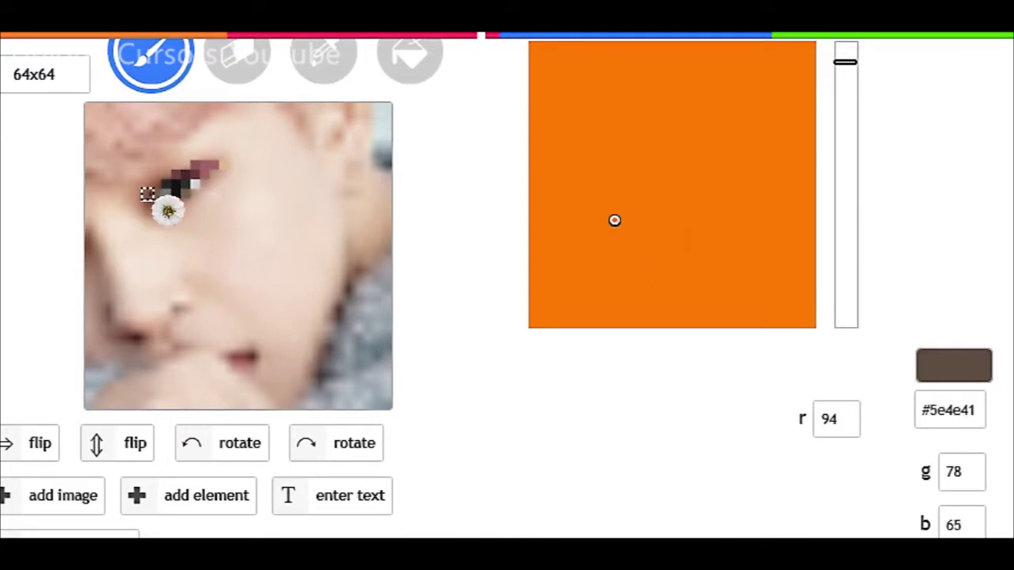
left_click(654, 221)
left_click(672, 184)
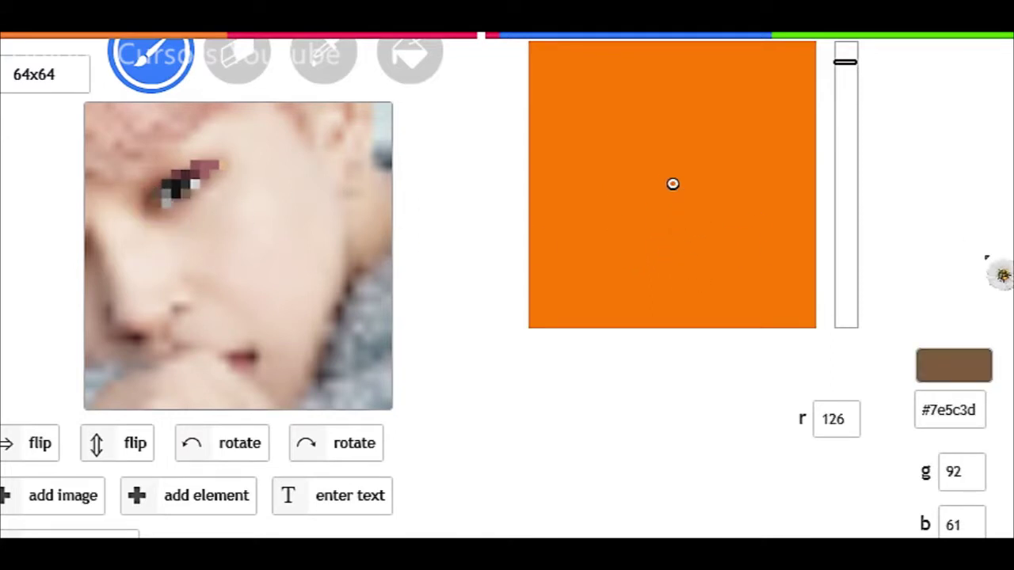
left_click(689, 163)
left_click(147, 194)
left_click(718, 163)
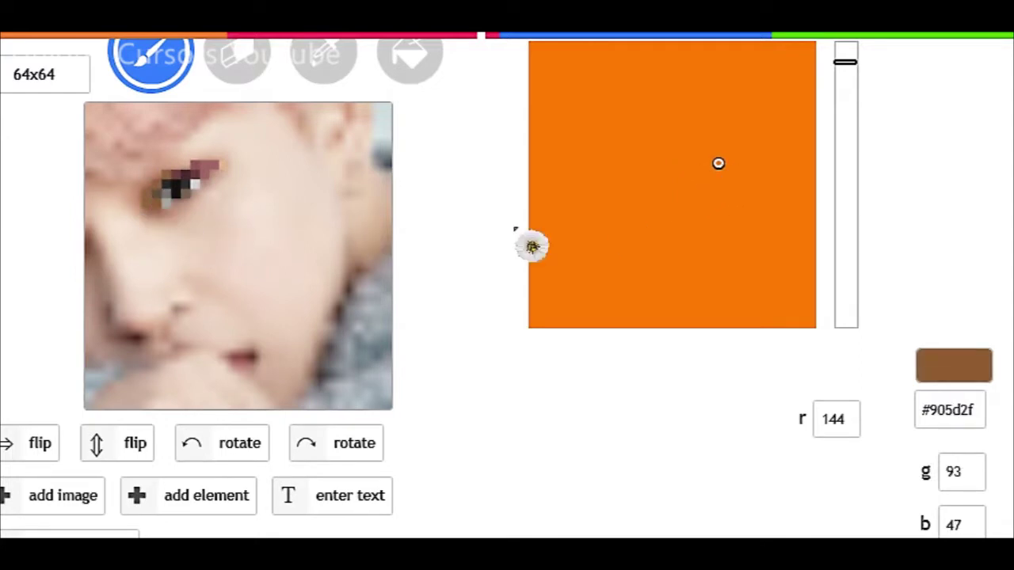
Step: Refine the pixels above and around the pupil with dark brown #534537, greyish beige #bcada0 and brown #9d8066
left_click(608, 163)
left_click(622, 197)
left_click(622, 230)
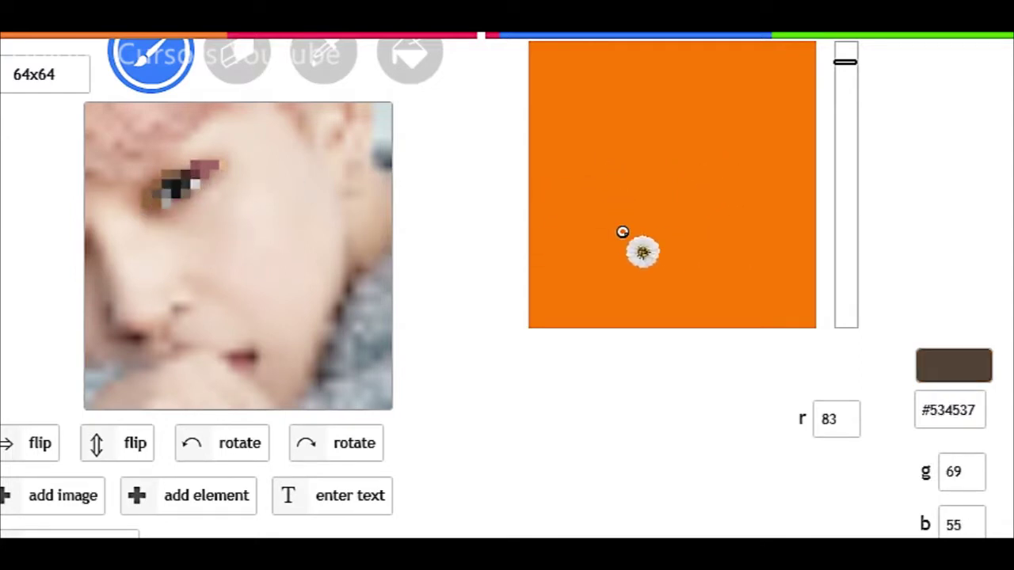
left_click(579, 115)
left_click(566, 114)
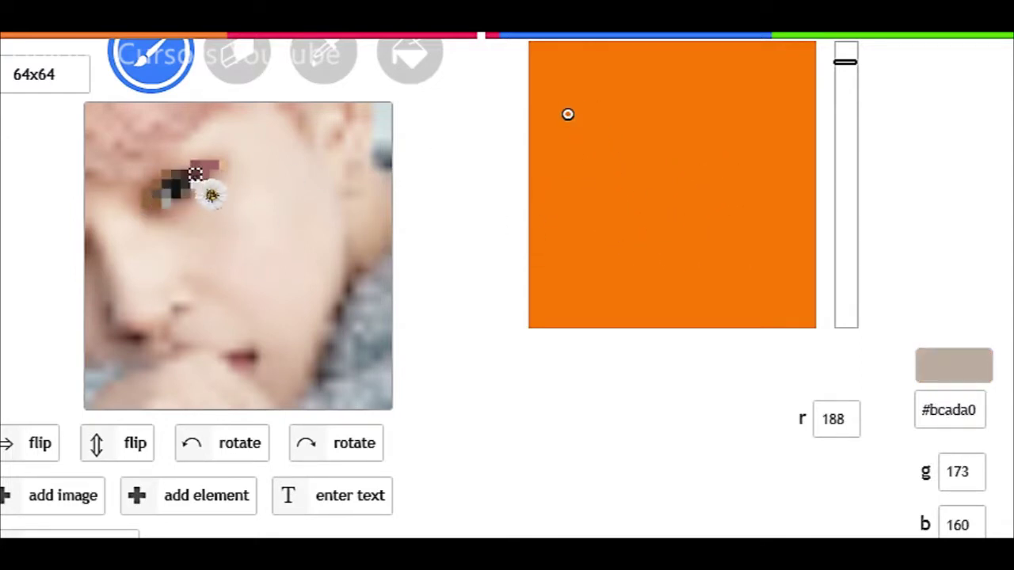
left_click(649, 138)
left_click(636, 161)
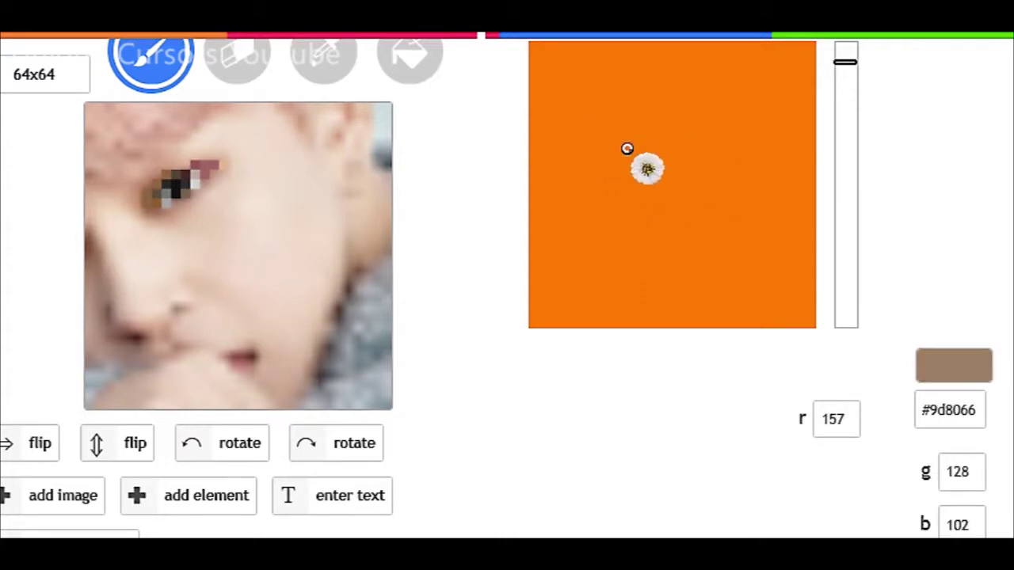
left_click(627, 148)
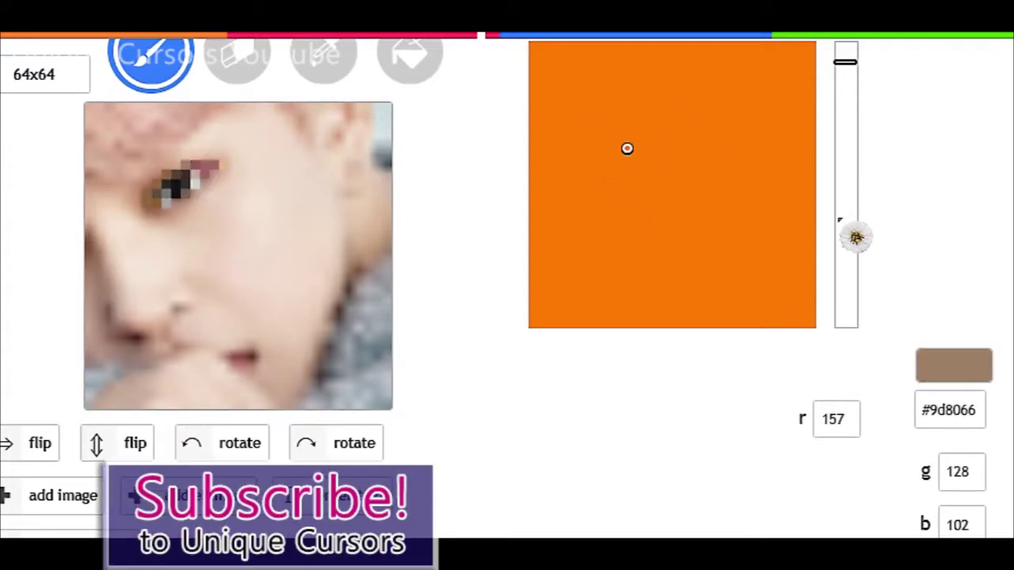
Step: Sample a tone near the eye and soften its outer edge with dusty pinks #c09888 and #e5b9a7
left_click(325, 63)
left_click(227, 197)
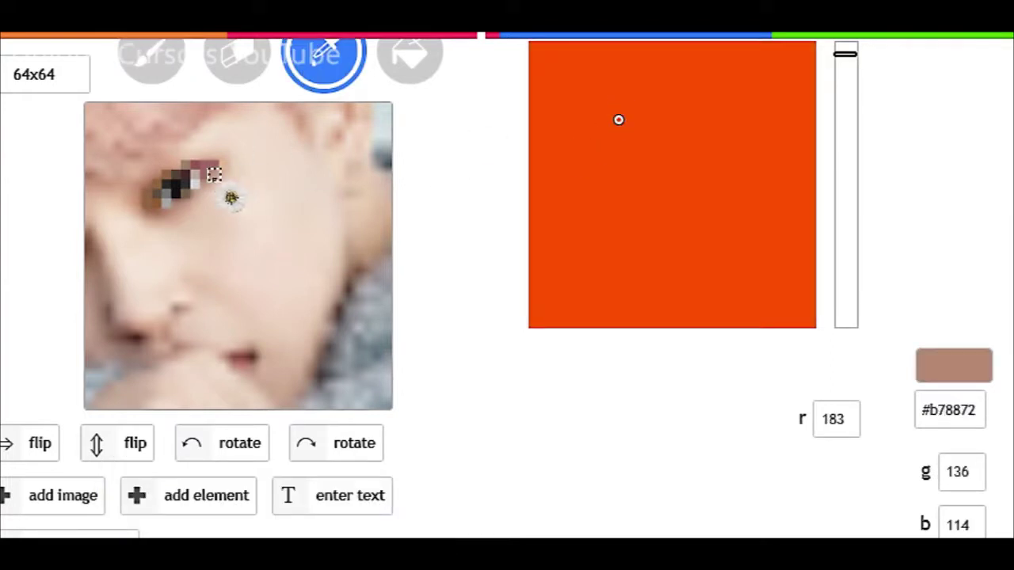
left_click(230, 205)
mouse_move(583, 139)
left_mouse_down()
mouse_move(634, 147)
mouse_move(608, 109)
left_mouse_up()
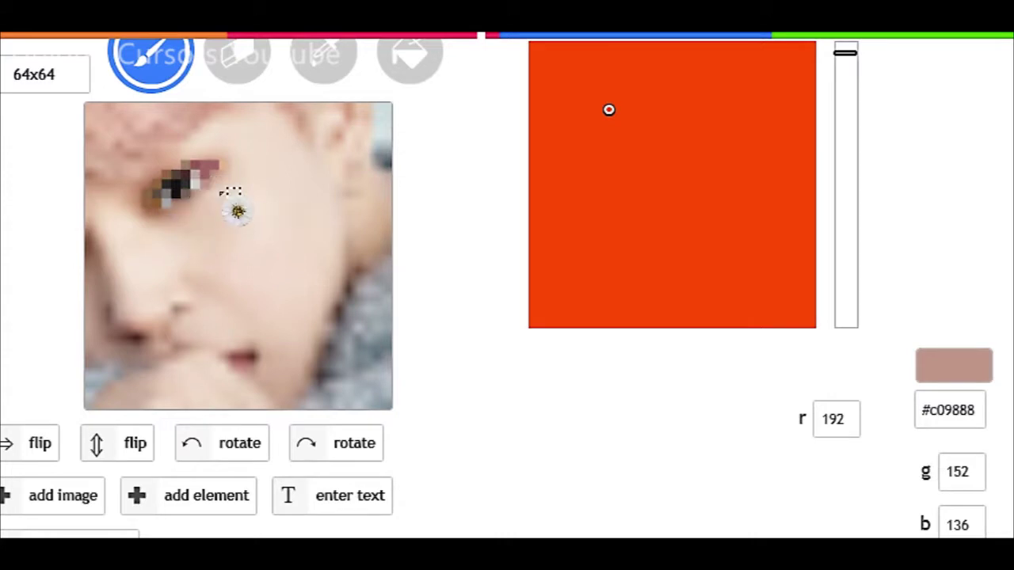
mouse_move(608, 109)
left_mouse_down()
mouse_move(629, 84)
mouse_move(603, 68)
left_mouse_up()
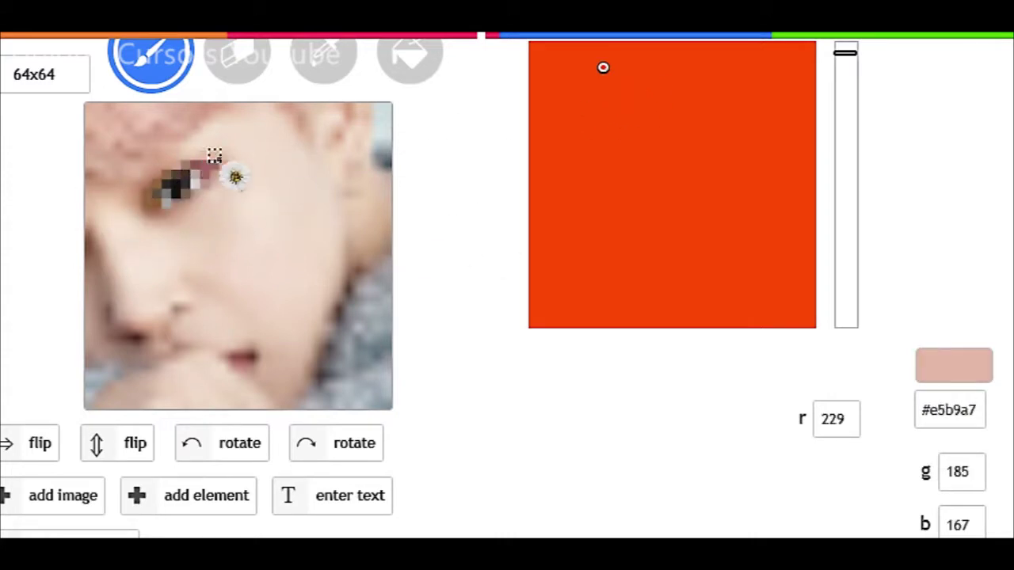
Step: Sample skin tones such as #edd9c8 and #f0decf from the face and smooth the skin around the eye's outer corner
left_click(321, 63)
left_click(240, 201)
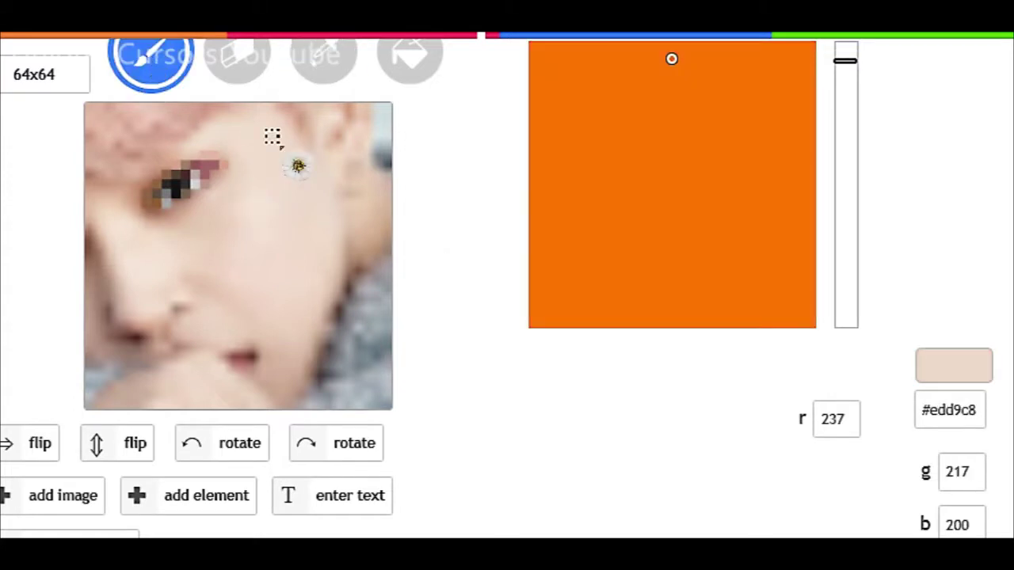
left_click(327, 63)
left_click(204, 102)
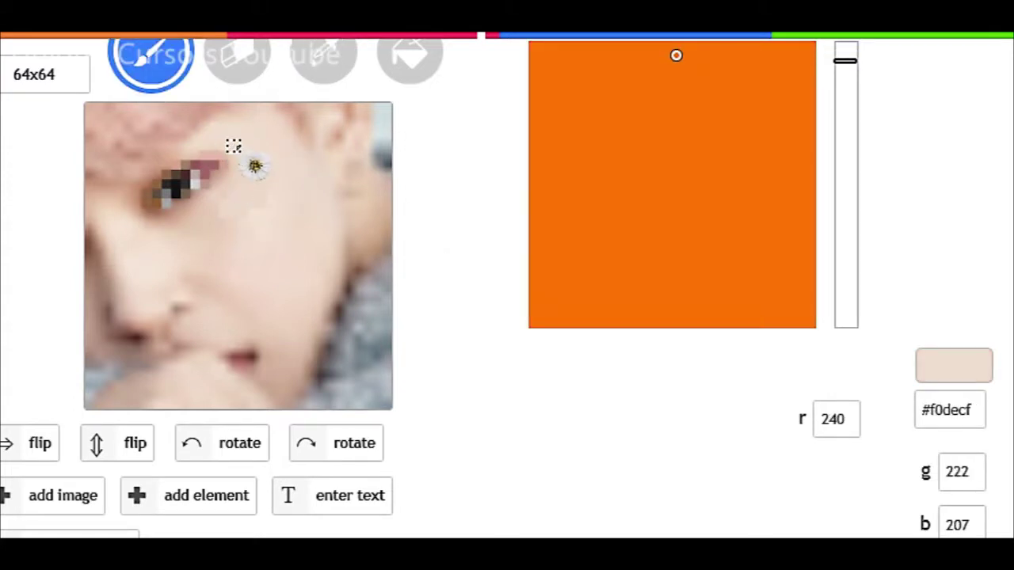
left_click(324, 63)
left_click(243, 203)
Step: Dab tan #f2b27b on the cheek beside the eye and blend the spot into the skin with beiges #f1e0d2 and #e9d7c7
mouse_move(653, 72)
left_mouse_down()
mouse_move(673, 43)
mouse_move(609, 37)
mouse_move(602, 62)
mouse_move(595, 46)
left_mouse_up()
left_click(327, 67)
left_click(251, 187)
left_click(668, 56)
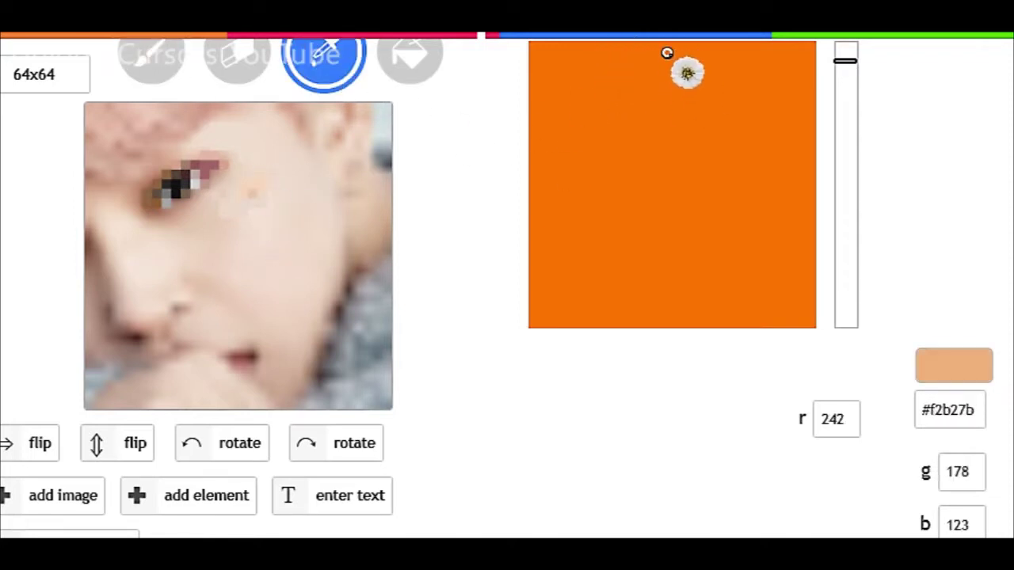
left_click(592, 65)
mouse_move(590, 64)
left_mouse_down()
mouse_move(594, 43)
mouse_move(559, 63)
mouse_move(552, 56)
left_mouse_up()
left_click(252, 194, "alt")
left_click(647, 58)
left_click(605, 63)
left_click(573, 69)
left_click(151, 57)
left_click(563, 54)
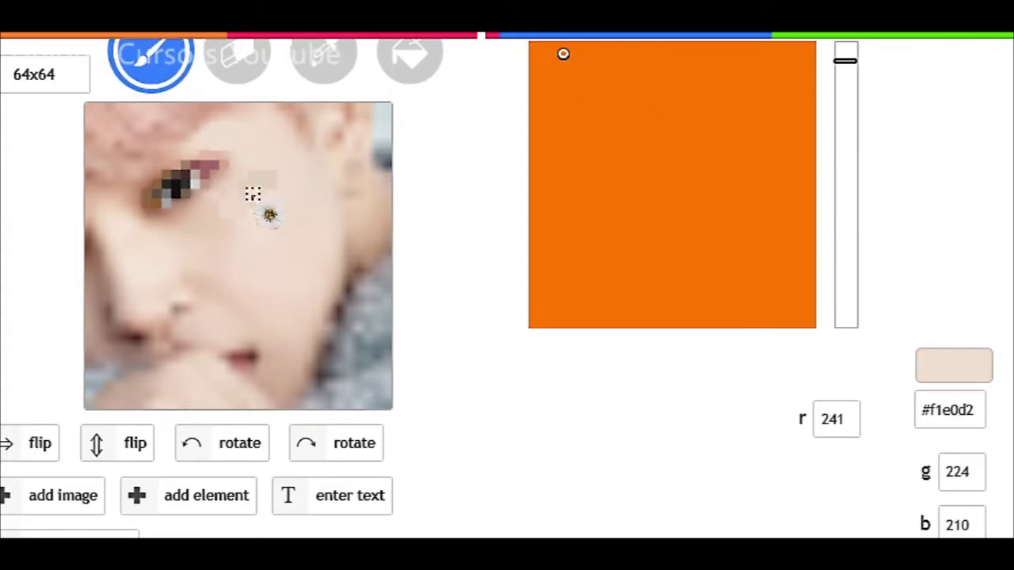
left_click(568, 61)
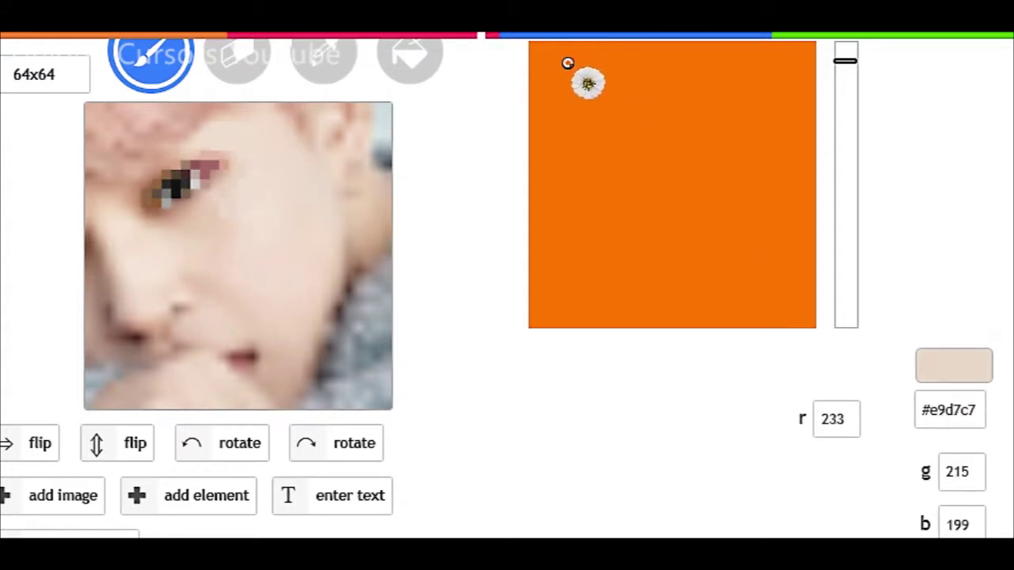
Step: Shade the skin directly below the eye with beige tones #e9cdb4 and #d4bba6
left_click(602, 72)
left_click(590, 63)
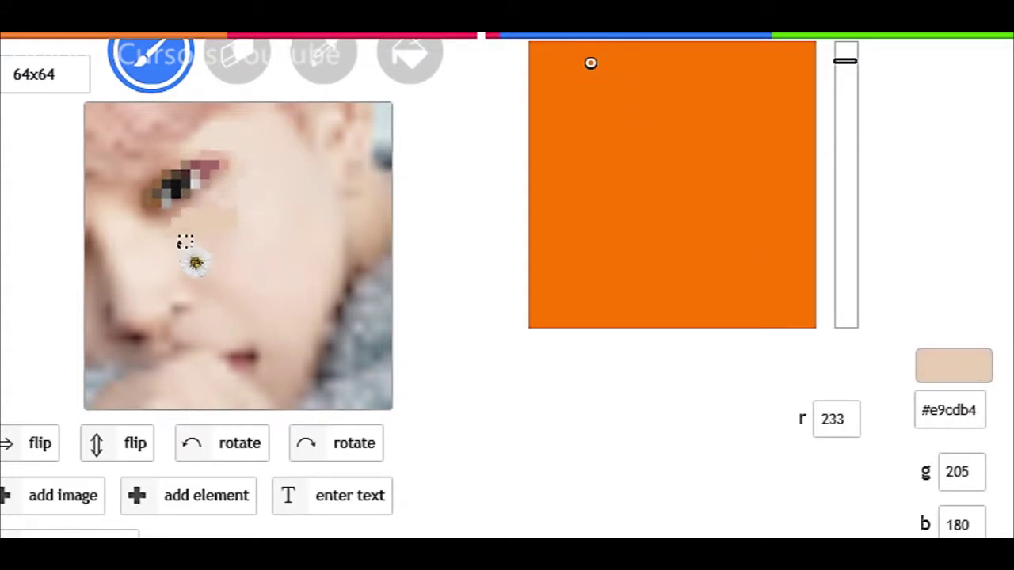
left_click(576, 54)
left_click(573, 50)
left_click(581, 63)
left_click(568, 95)
left_click(587, 87)
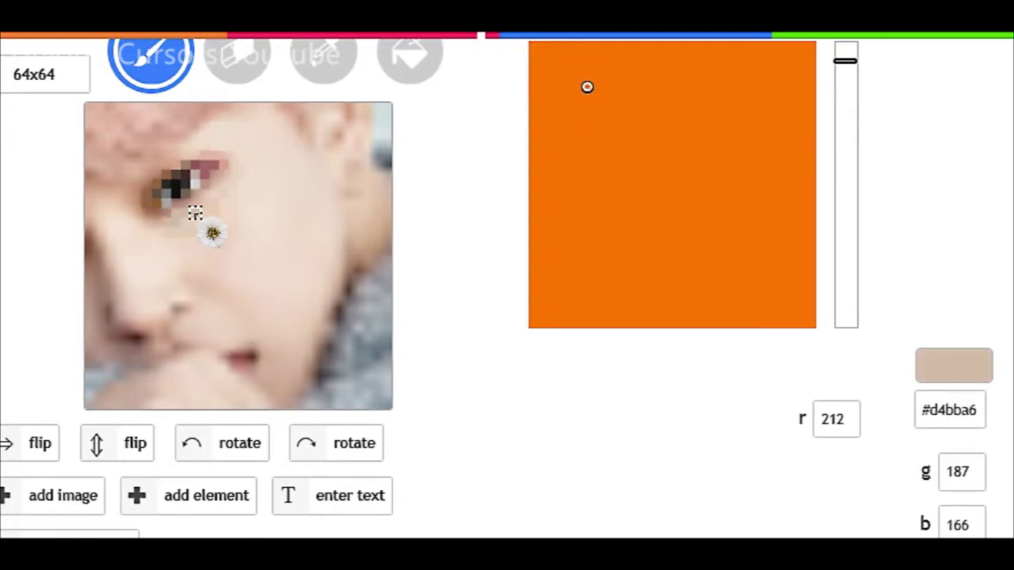
Step: Blend the under-eye shading into the cheek with warmer beiges #e2ccb9 and #dcba9d
left_click(602, 97)
left_click(600, 62)
left_click(593, 59)
left_click(625, 64)
left_click(577, 70)
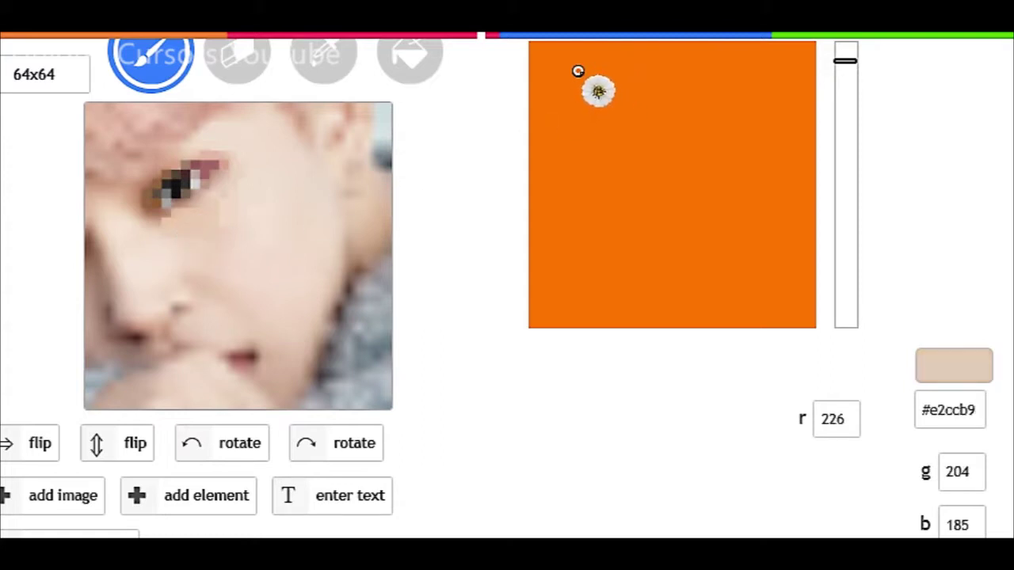
left_click(607, 78)
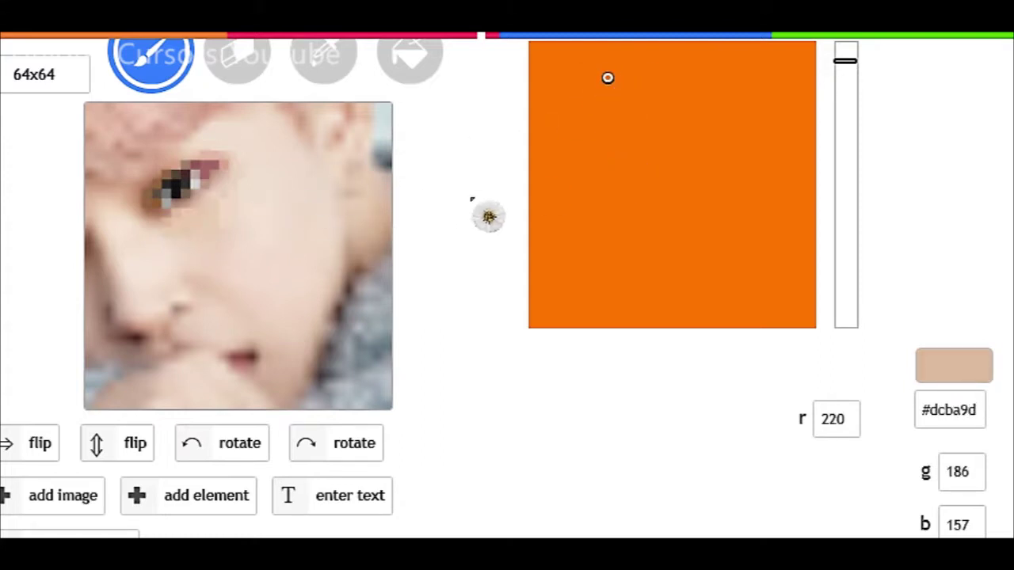
Step: Paint the right nostril in dark grey and edge it with light greys such as #c3bab2
mouse_move(532, 218)
left_mouse_down()
mouse_move(474, 223)
mouse_move(469, 210)
left_mouse_up()
left_click(176, 309)
left_click(543, 68)
left_click(543, 90)
left_click(550, 107)
Step: Sample the skin tone below the nose and shade the area between the nostrils with #cbb0a0 and #bb9a86
key("i")
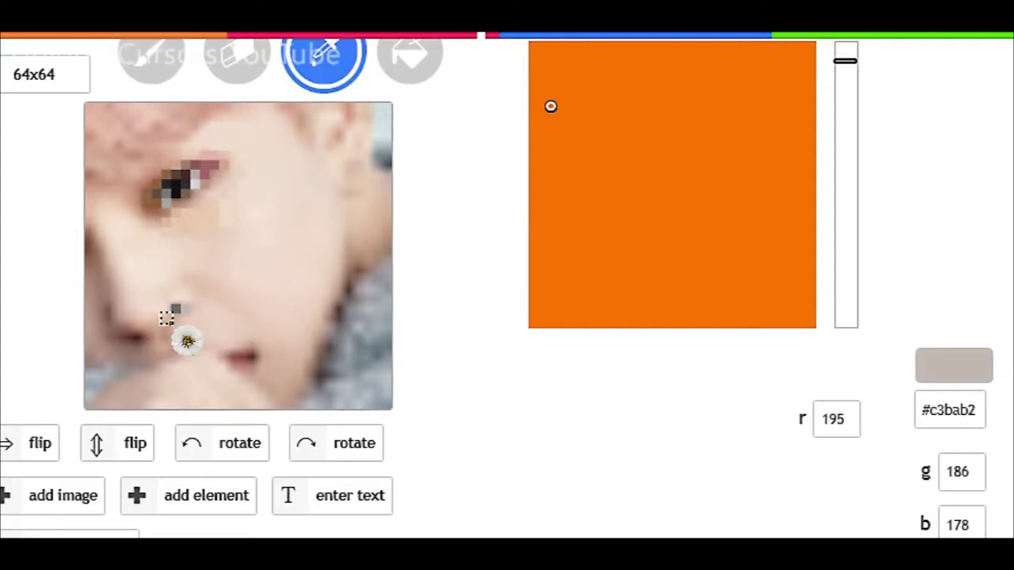
left_click(165, 327)
left_click(594, 78)
key("b")
left_click(158, 335)
left_click(586, 97)
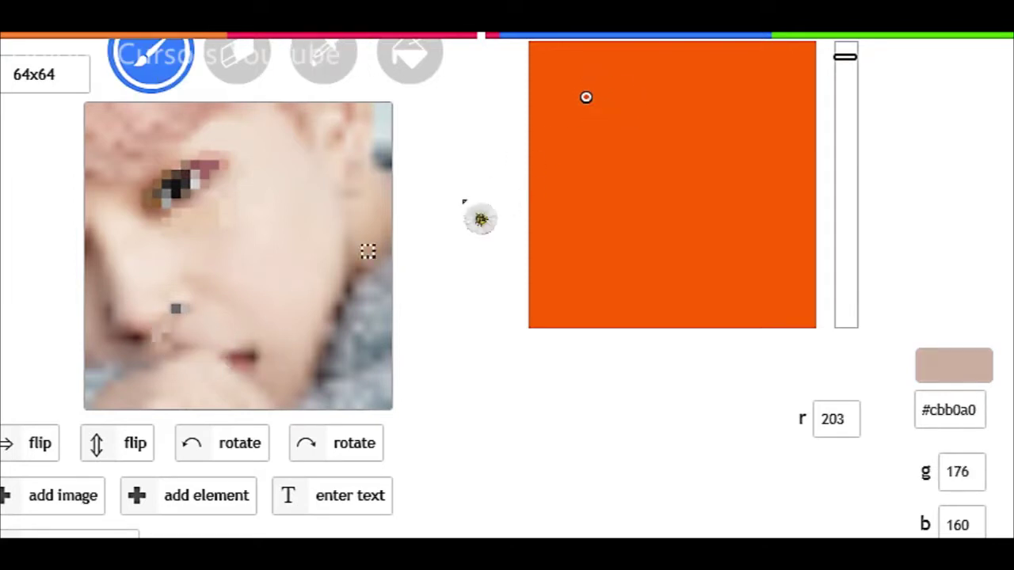
left_click(607, 116)
Step: Sample the tone at the left nostril and paint its upper edge with brownish pinks #b89083 and #a28a81
key("i")
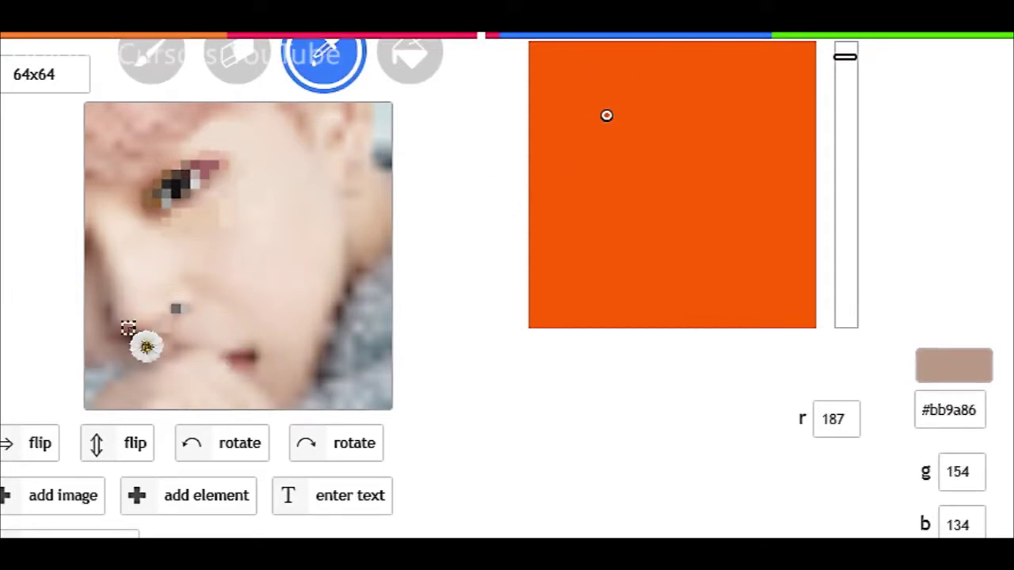
left_click(129, 327)
mouse_move(573, 98)
left_mouse_down()
mouse_move(694, 103)
mouse_move(593, 104)
mouse_move(629, 119)
left_mouse_up()
left_click(129, 328)
left_click(607, 119)
key("b")
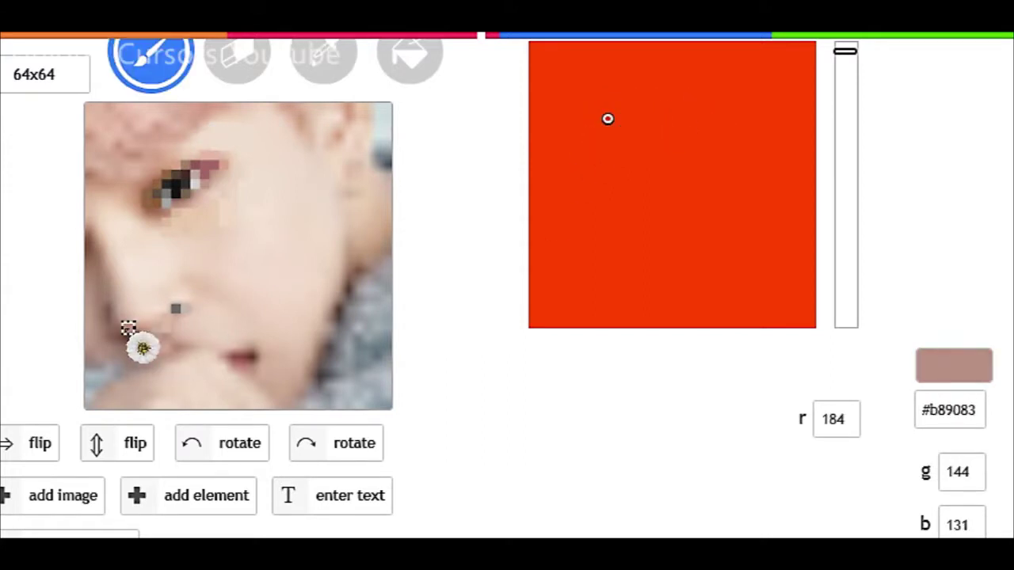
left_click(620, 120)
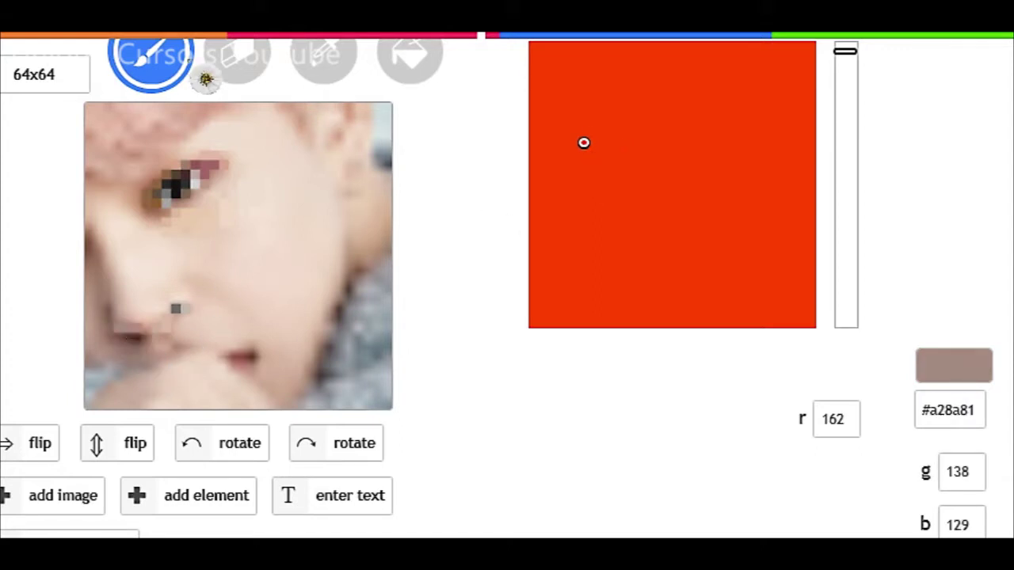
Step: Darken the left nostril with dark grey pixels and edge it with lighter greys including #999999
left_click_drag(566, 167, 522, 270)
left_click(131, 336)
left_click_drag(533, 225, 520, 210)
left_click(130, 331)
left_click(525, 138)
left_click(525, 152)
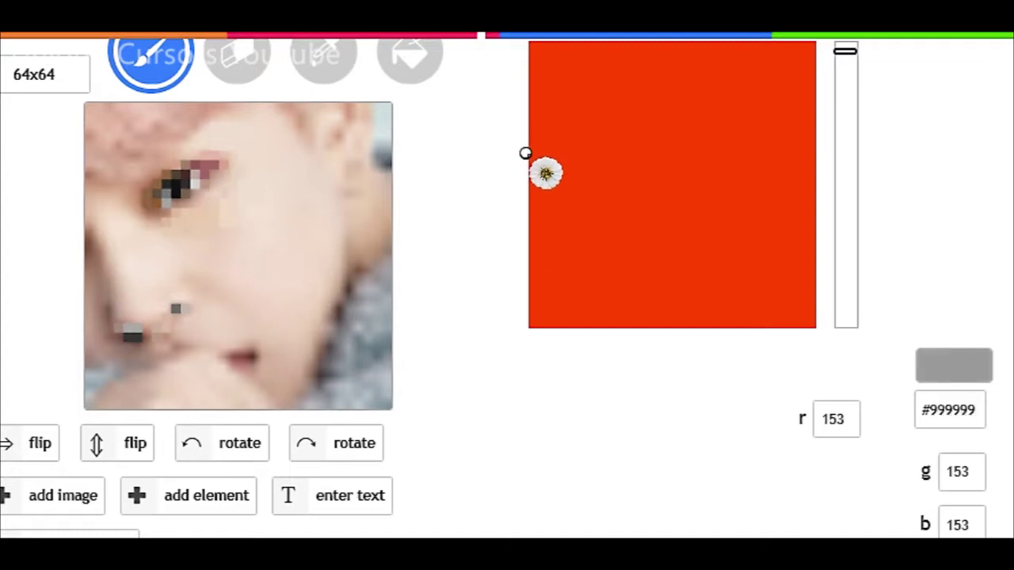
left_click(147, 328)
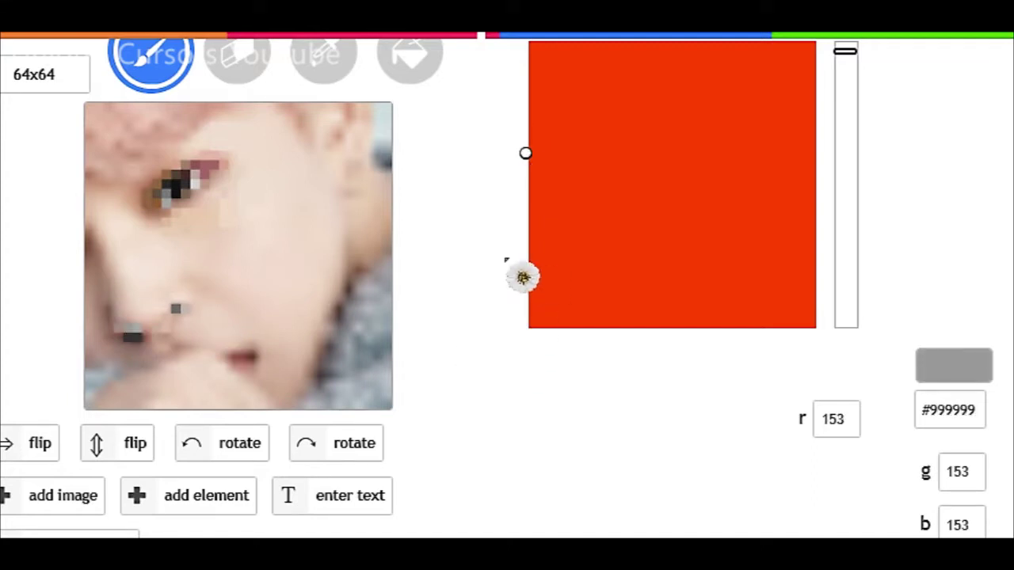
Step: Sample the shadow beside the left nostril and retouch the adjacent skin with brown #9c7f73
left_click(321, 69)
left_click(116, 319)
left_click(151, 77)
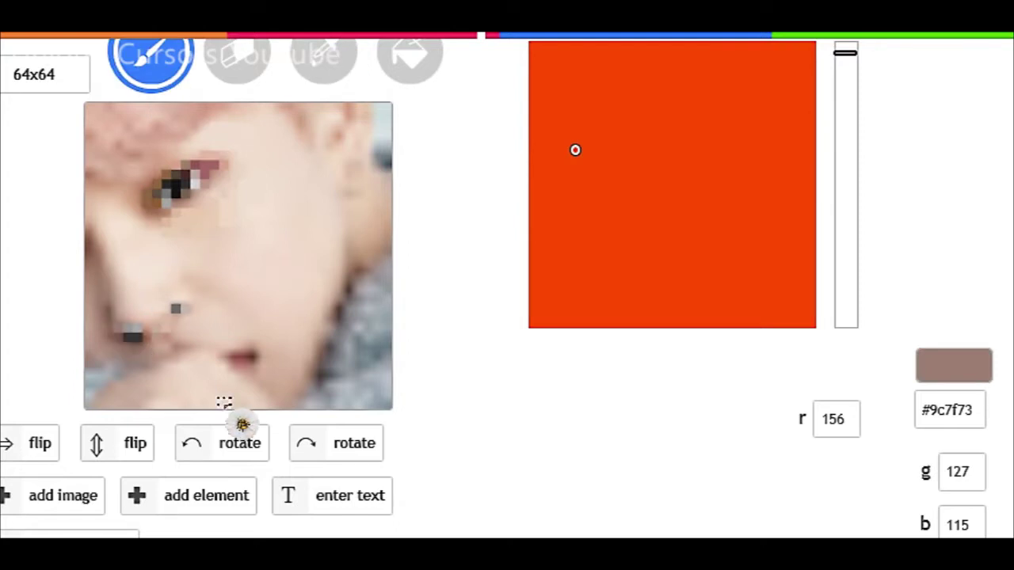
Step: Sample the tone between the nose and the hand and shade that area with greyish brown #a28c82
left_click(320, 66)
left_click(165, 350)
left_click(158, 82)
left_click(582, 142)
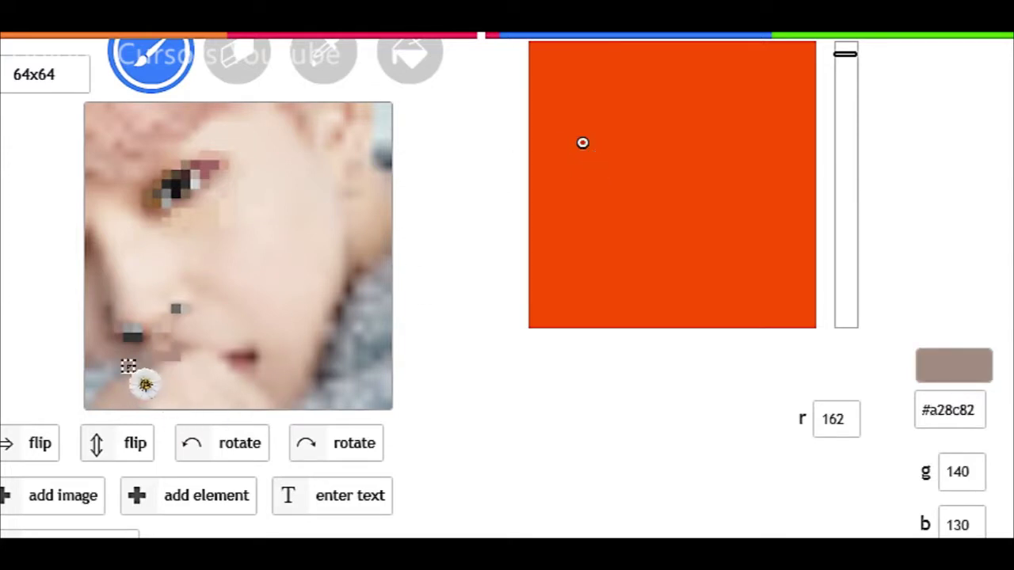
Step: Shade the area between nose and hand with #99867e and retouch the hand's upper edge with sampled light skin tone #ead2c0
left_click(576, 152)
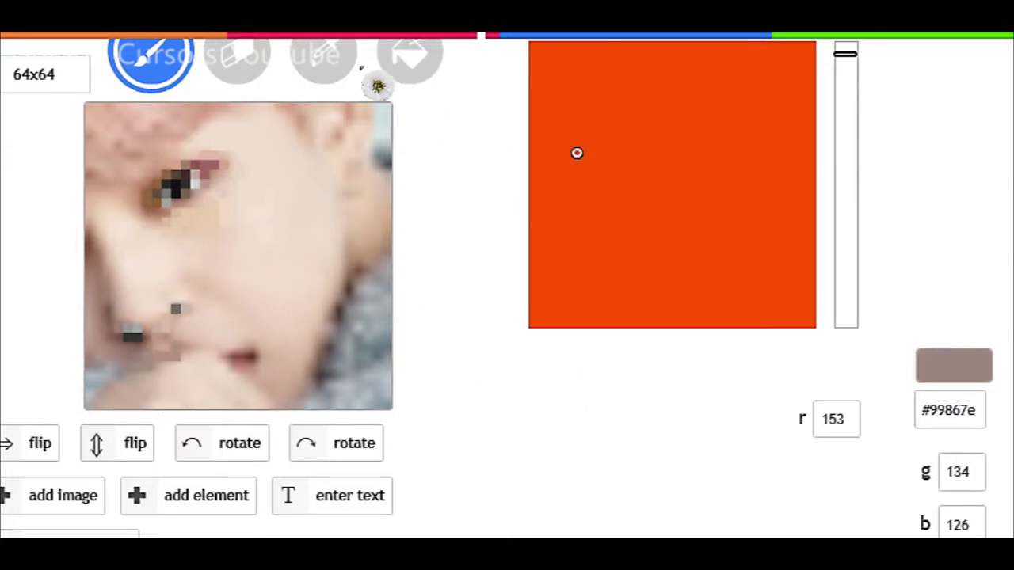
left_click(326, 61)
left_click(190, 364)
left_click(151, 47)
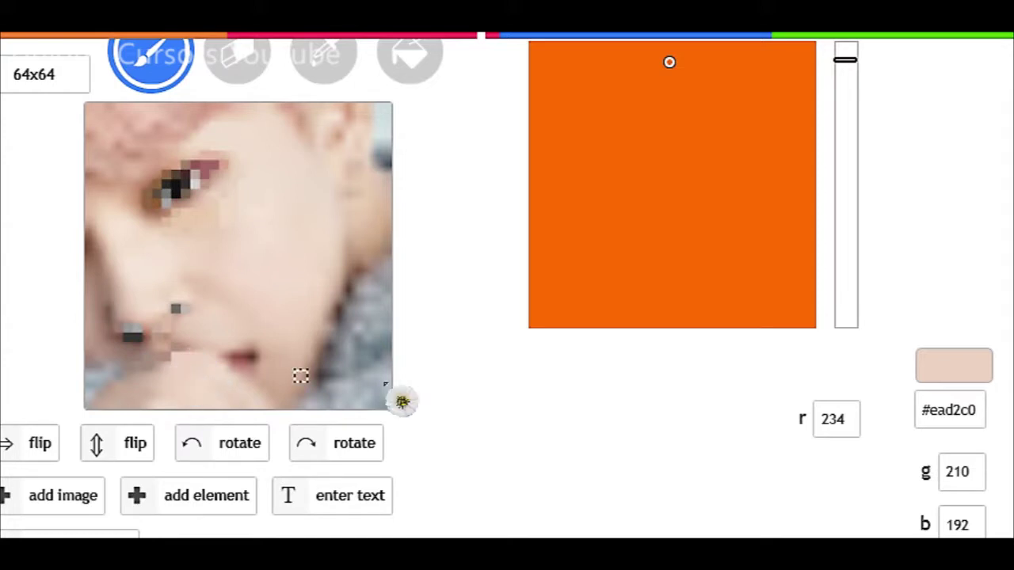
Step: Sample the hand's skin tones and retouch its shaded left part with #bea393, #d5baab and #c9aea0
left_click(115, 394, "alt")
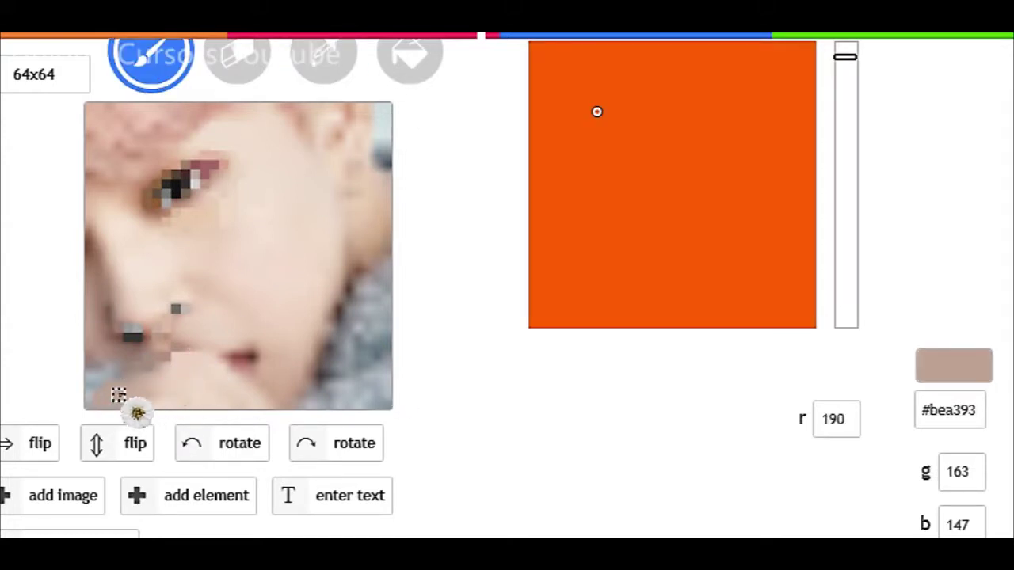
key("i")
left_click(166, 386)
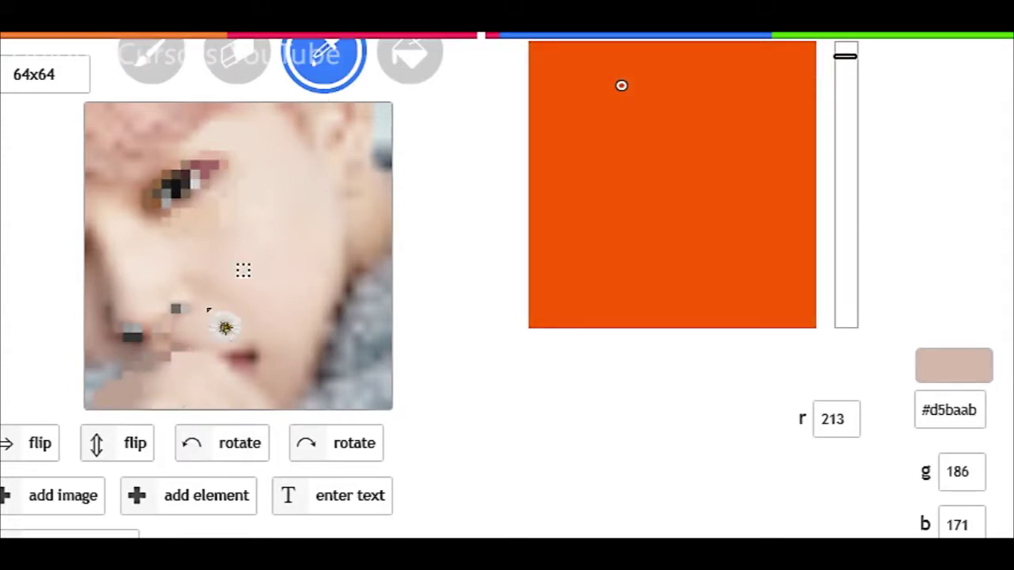
left_click(158, 396)
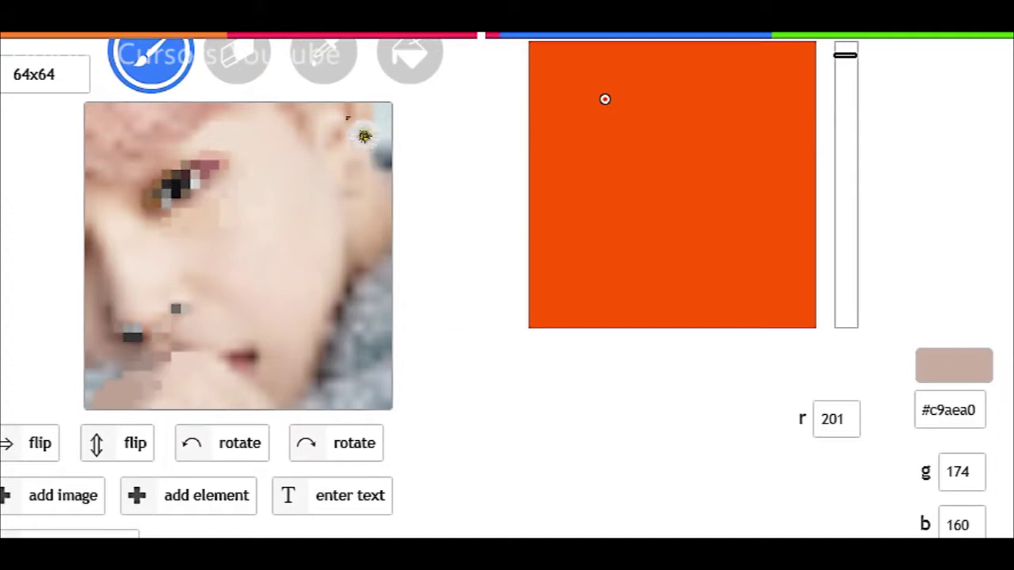
Step: Sample a light skin tone and retouch the right side of the hand below the mouth with #e4ccb9
key("i")
left_click(166, 136)
left_click(158, 77)
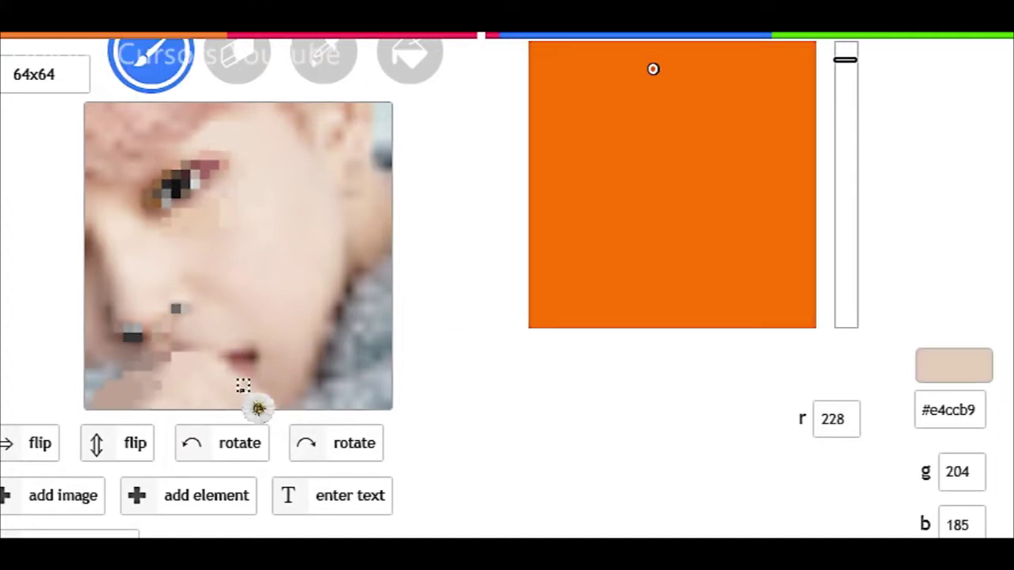
Step: Sample the lip tone and paint the lower lip with pinks #bd9182, #bf8875 and #d3afa2
key("i")
left_click(239, 359)
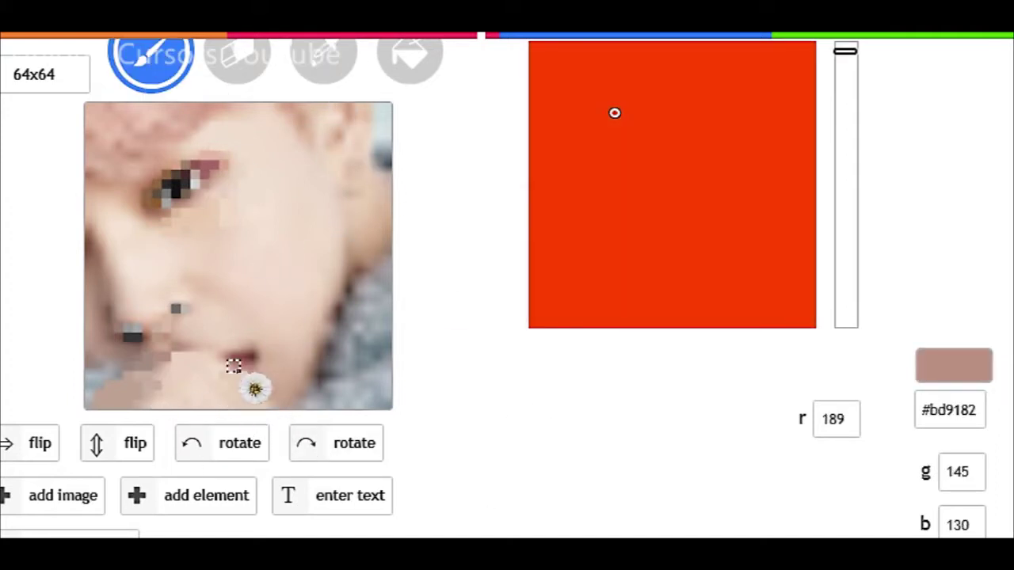
left_click(636, 110)
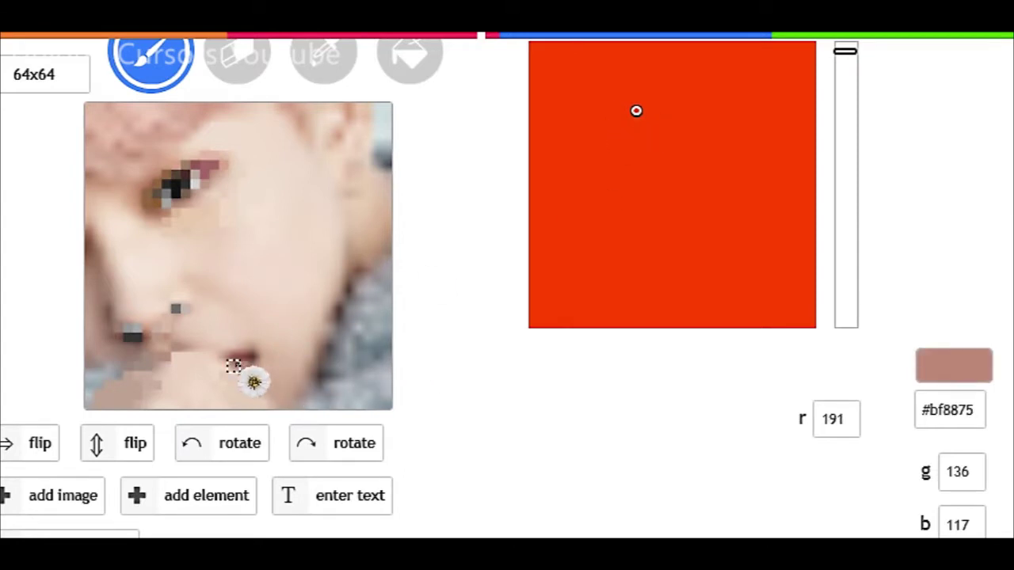
mouse_move(546, 130)
left_mouse_down()
mouse_move(559, 72)
mouse_move(583, 82)
mouse_move(578, 59)
left_mouse_up()
left_click(578, 68)
left_click(584, 77)
left_click(592, 88)
left_click(240, 365)
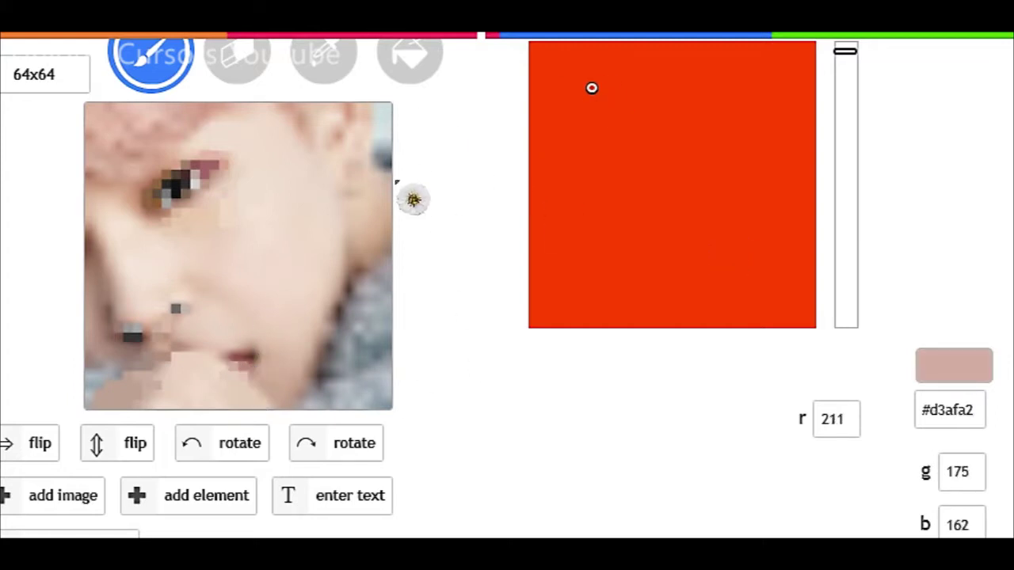
Step: Sample the skin beside the mouth and retouch the chin and lower jaw with brownish skin tones including #c5a48f
left_click(323, 60)
left_click(273, 350)
left_click(151, 60)
left_click(273, 389)
left_click(278, 387)
left_click(277, 370)
key("i")
left_click(310, 358)
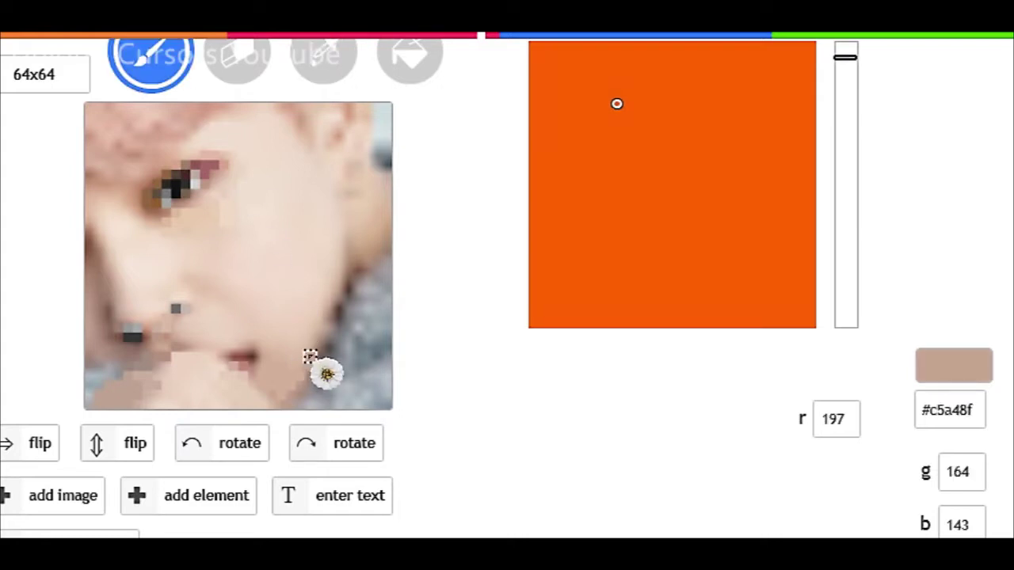
Step: Sample the jaw's skin tone and paint the lower jaw edge with light beige pixels including #cbb2a2
key("i")
left_click(198, 107)
left_click(309, 342)
left_click(655, 72)
mouse_move(655, 71)
left_mouse_down()
mouse_move(567, 68)
mouse_move(577, 68)
left_mouse_up()
left_click(316, 344)
left_click(581, 97)
left_click(311, 342)
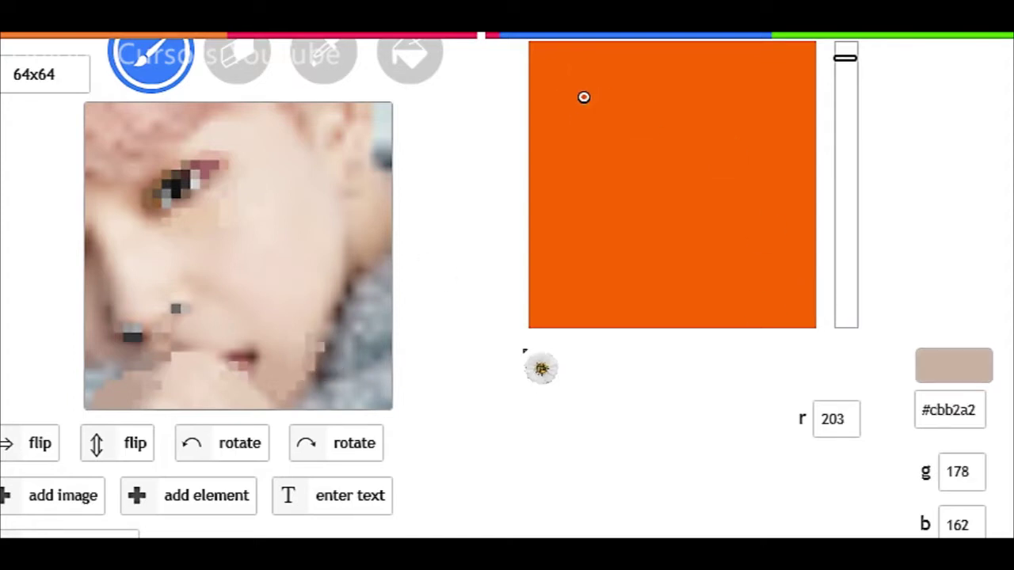
left_click(582, 67)
left_click(315, 343)
Step: Draw a broken dark grey #404040 outline along the jaw where it meets the clothing
left_click(525, 220)
left_click(531, 236)
left_click(525, 253)
left_click_drag(329, 348, 346, 309)
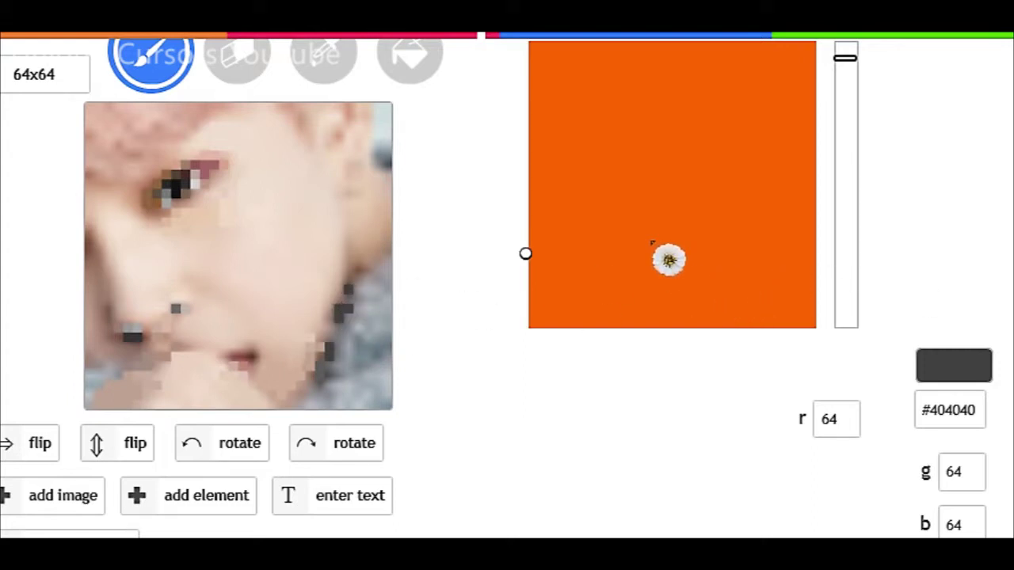
Step: Sample the jaw's skin tone and fill the skin edge inside the dark outline with light beige, #bdab9c and #af9c8e
left_click(335, 299, "alt")
left_click(324, 340)
left_click(563, 66)
left_click(585, 76)
left_click(575, 113)
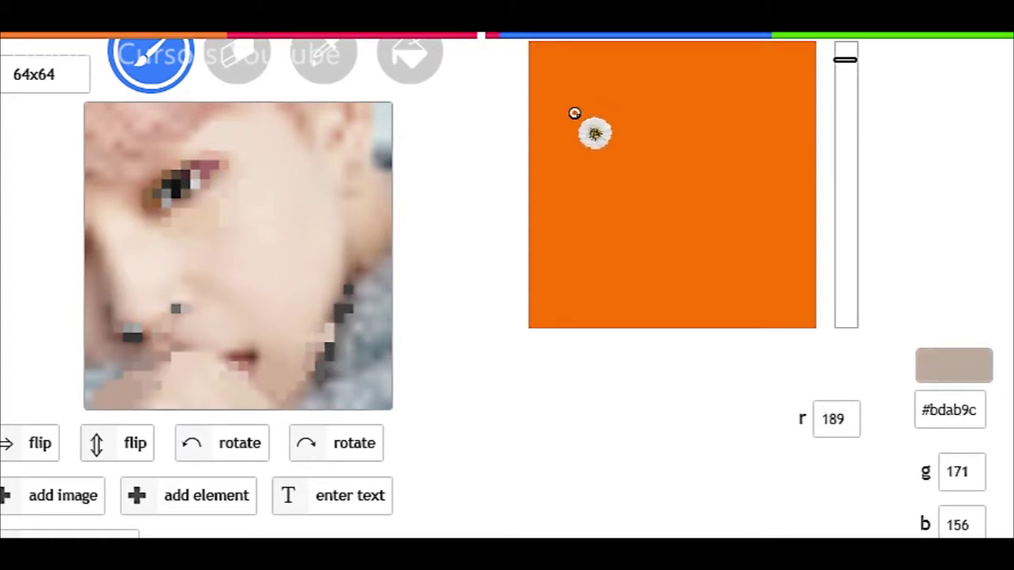
left_click(581, 88)
left_click(579, 129)
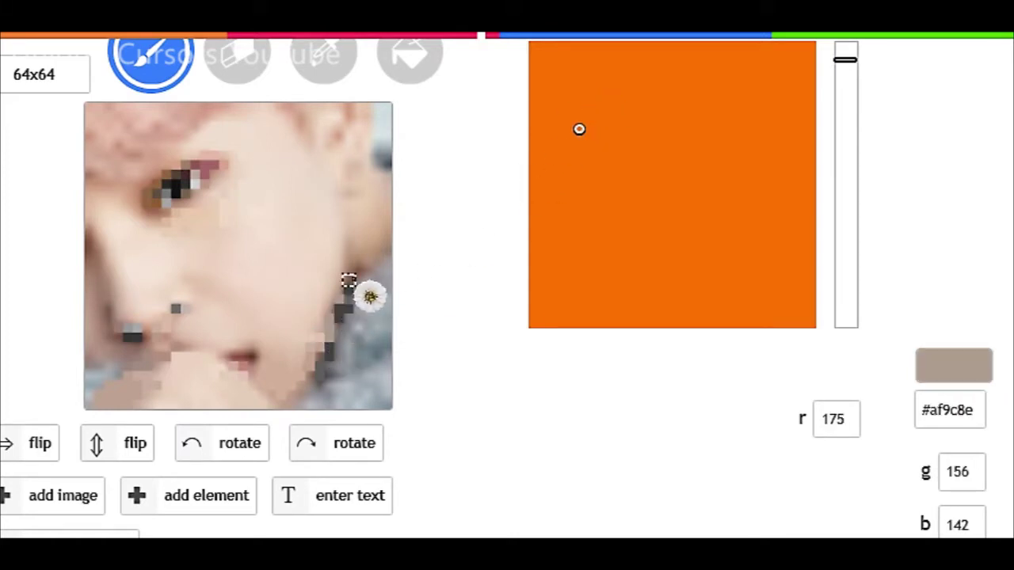
Step: Blend the upper end of the jaw outline with brownish tones #a79587, #6c5f54 and #bfa997
left_click(576, 159)
left_click(579, 215)
left_click(582, 137)
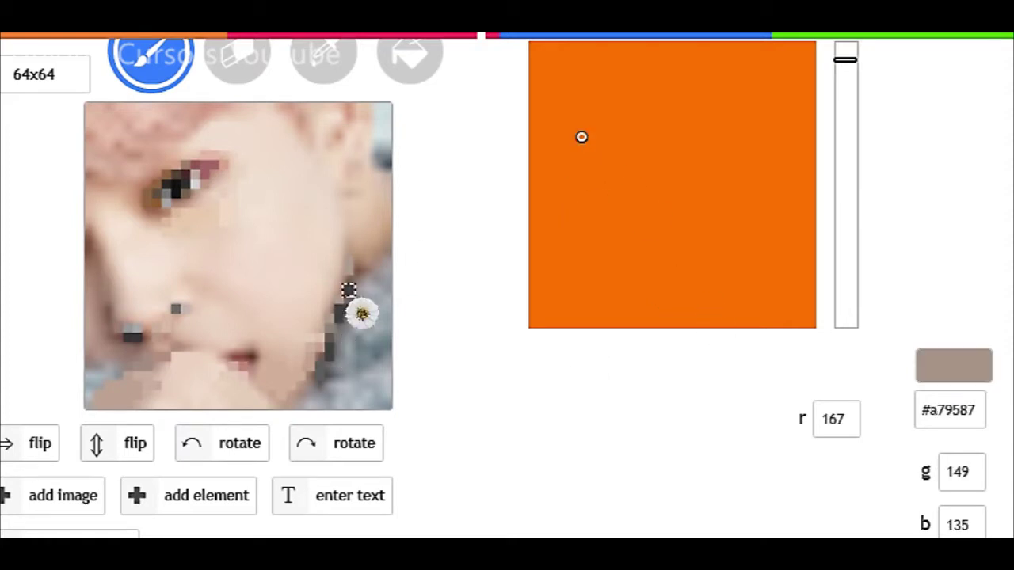
left_click(609, 185)
left_click(589, 177)
left_click(587, 204)
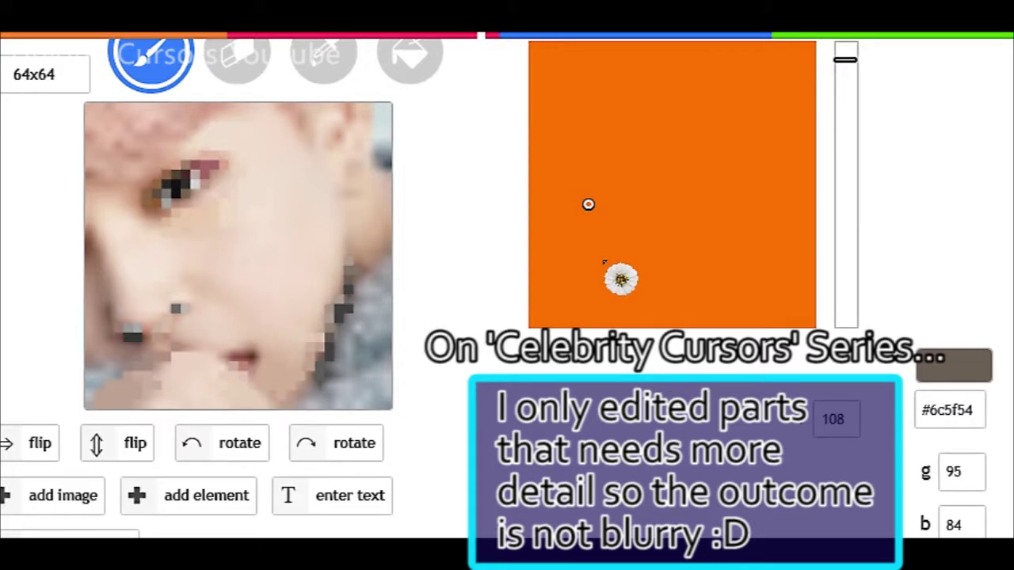
left_click(584, 111)
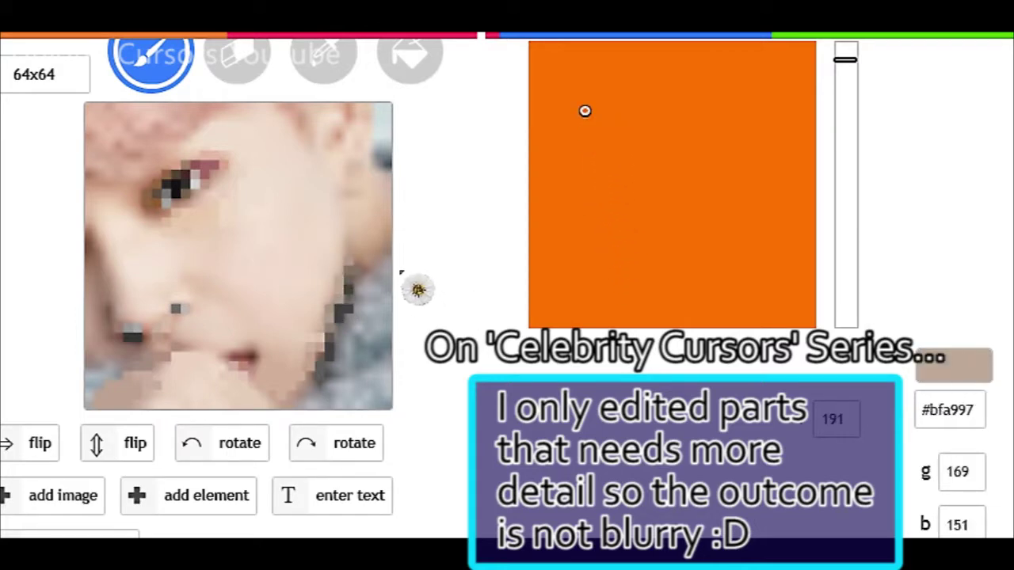
Step: Sample the hair tone in front of the ear and define the sideburn with #d7ad94
left_click(323, 60)
left_click(298, 126)
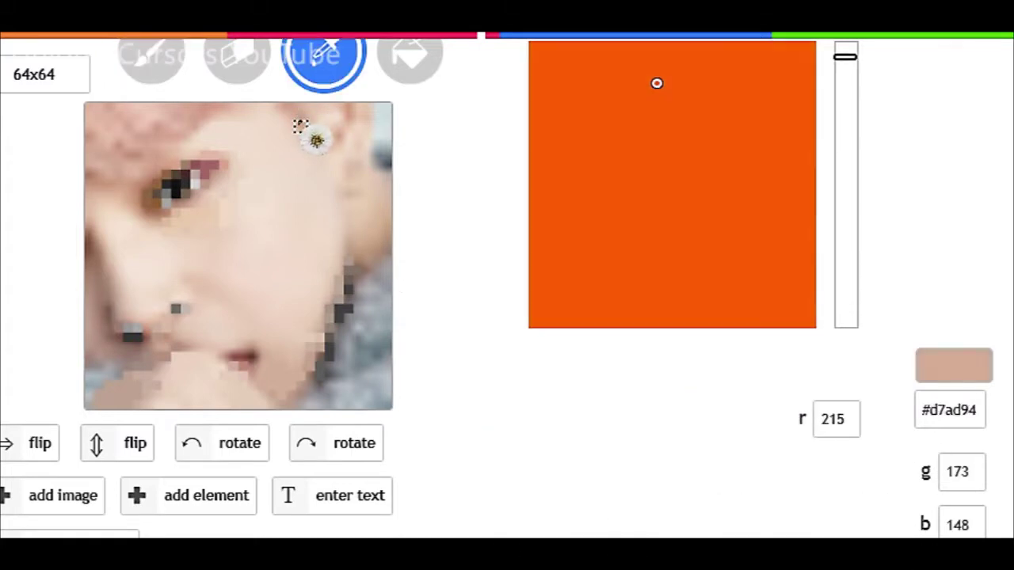
left_click_drag(597, 66, 592, 59)
left_click_drag(308, 114, 324, 147)
left_click(331, 77)
left_click(301, 127)
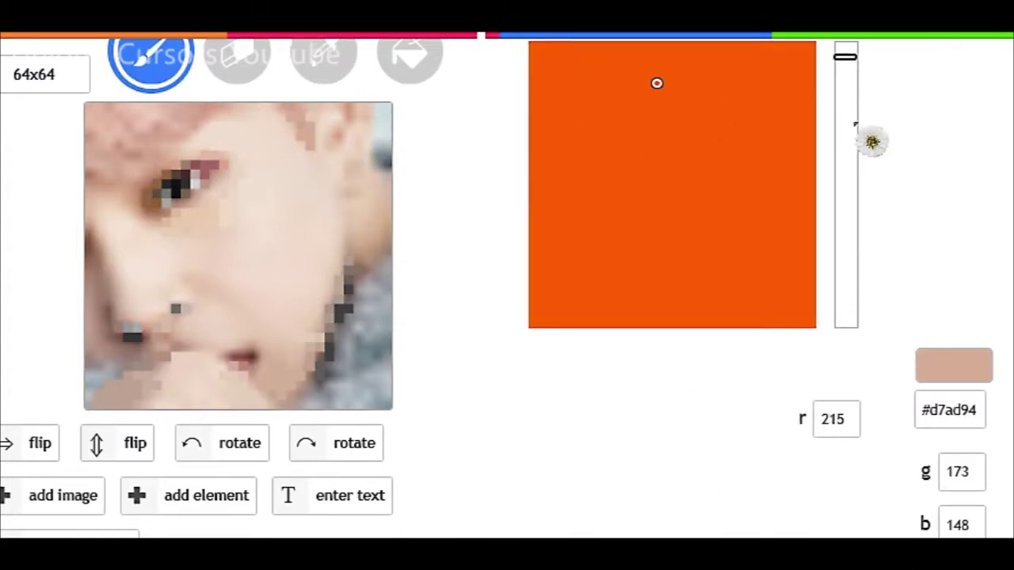
Step: Sample the ear's light and dark tones and retouch the inner ear and earlobe pixel by pixel, including #e0c6b3
left_click(328, 73)
left_click(310, 118)
left_click(321, 79)
left_click(319, 127)
left_click(324, 73)
left_click(307, 127)
left_click(184, 71)
left_click(323, 54)
left_click(357, 163)
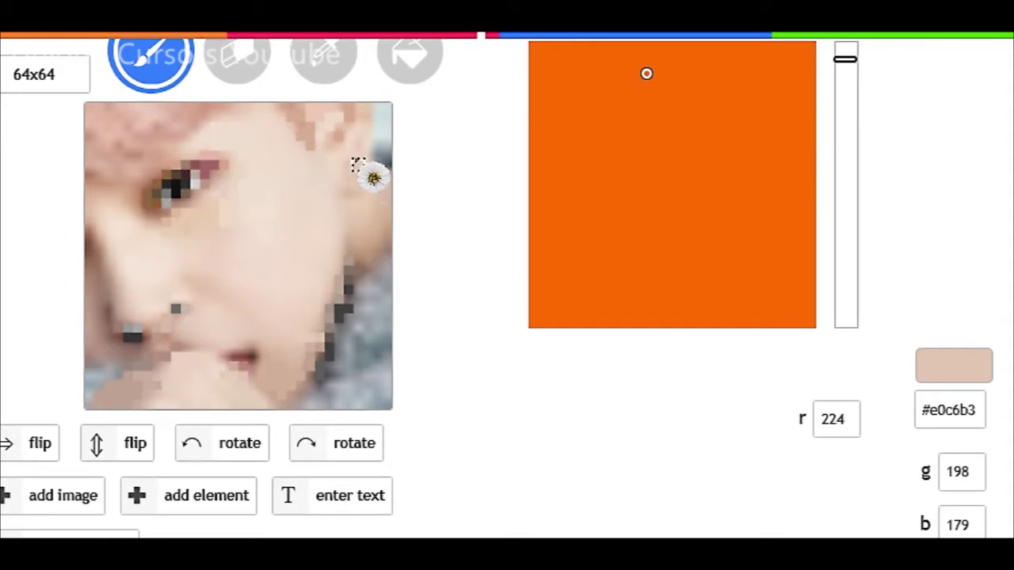
Step: Sample the background beside the ear and repaint it with pale blue #ceddde and grey-teal #7d9a9c
left_click(323, 54)
left_click(377, 136)
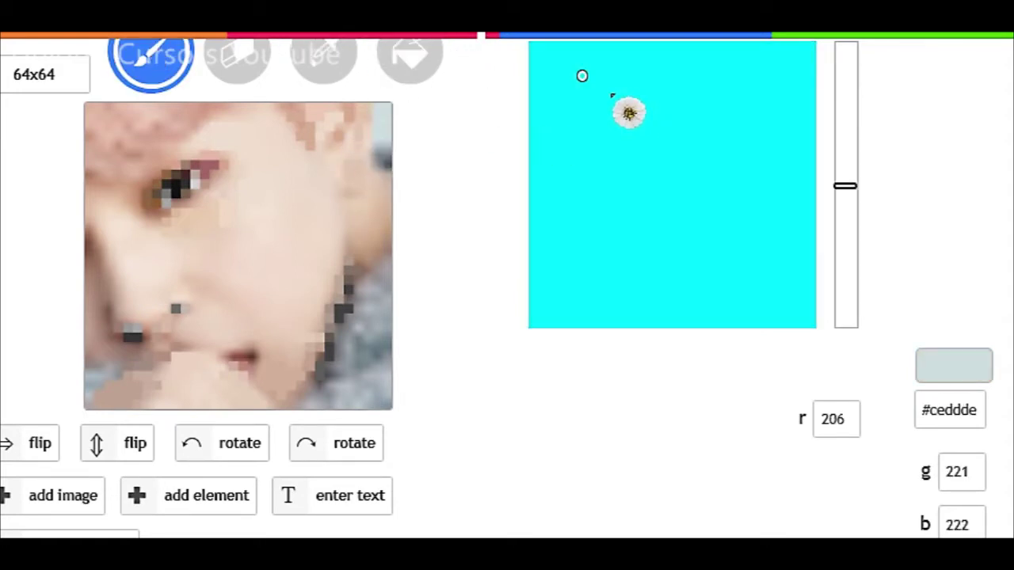
left_click(595, 127)
left_click(611, 171)
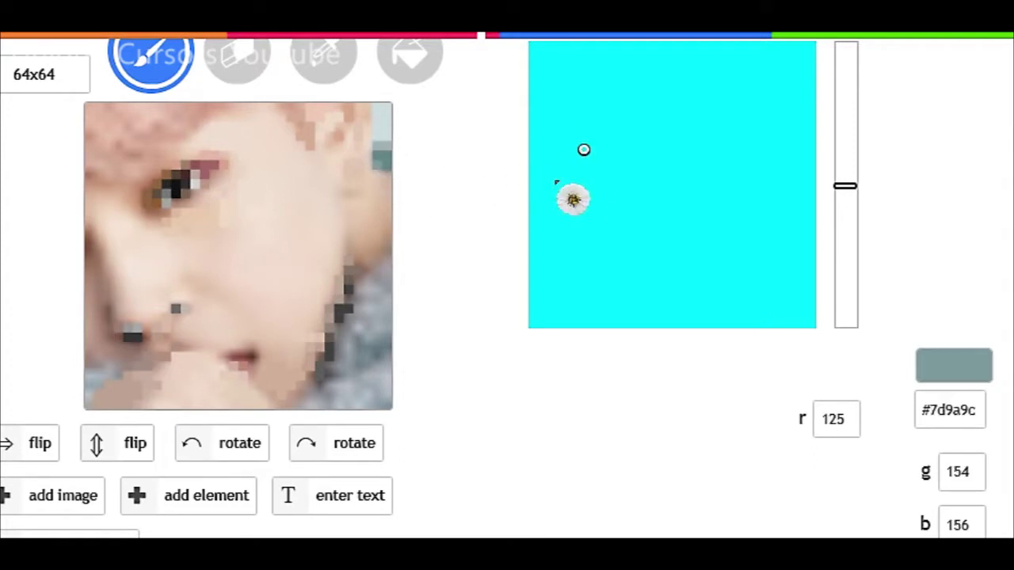
Step: Mark shadows on the ear's outer edge, earlobe and the neck below with greyish brown pixels including #b9a89b
left_click(548, 153)
left_click_drag(538, 130, 479, 112)
left_click(357, 133)
left_click_drag(535, 94, 504, 73)
left_click_drag(844, 127, 830, 61)
mouse_move(541, 91)
left_mouse_down()
mouse_move(500, 97)
mouse_move(504, 117)
left_mouse_up()
left_click(351, 164)
left_click(550, 115)
left_click(353, 172)
left_click(574, 120)
left_click(355, 195)
left_click(353, 166)
left_click(359, 135)
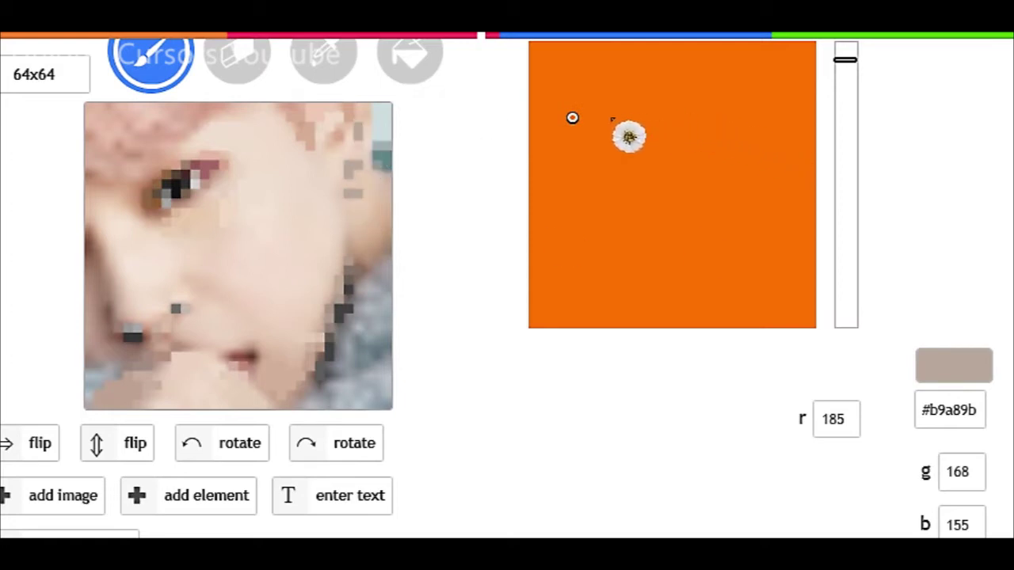
Step: Sample the lip tone and darken the mouth opening with browns #604a42, #815c4f and #87513f
left_click(325, 54)
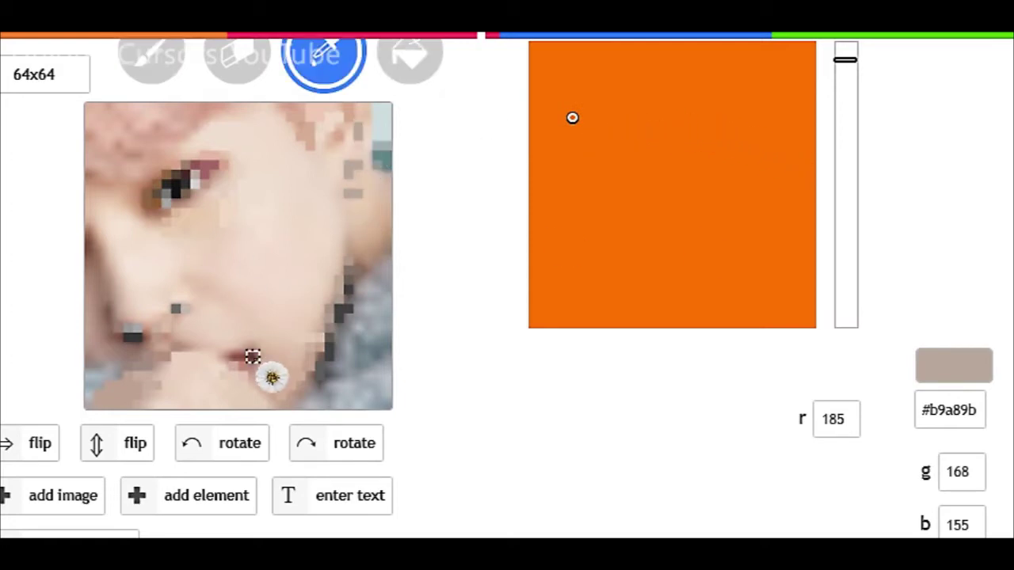
left_click(236, 358)
left_click(224, 347)
left_click(554, 179)
left_click(613, 220)
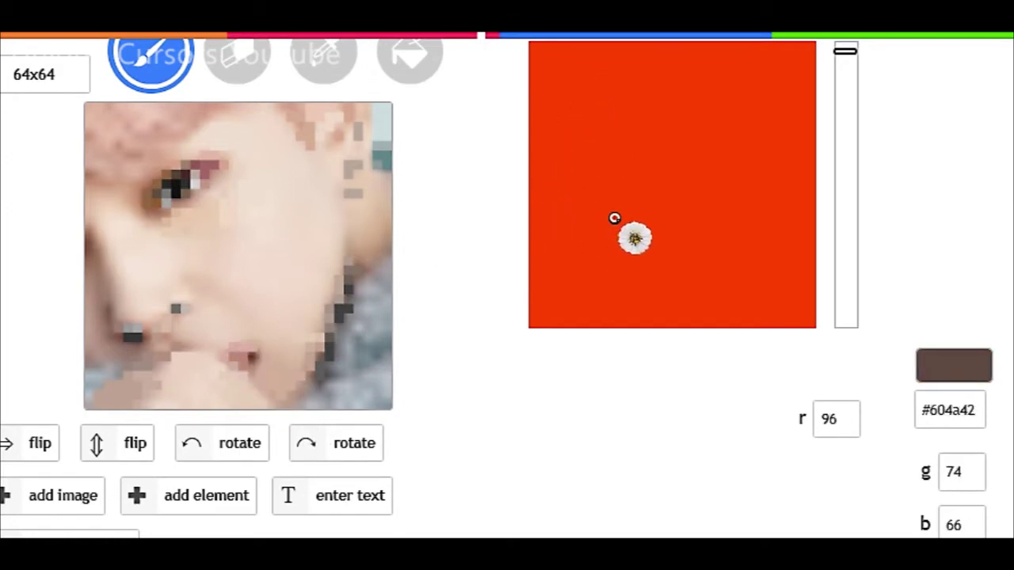
left_click(564, 204)
left_click(636, 180)
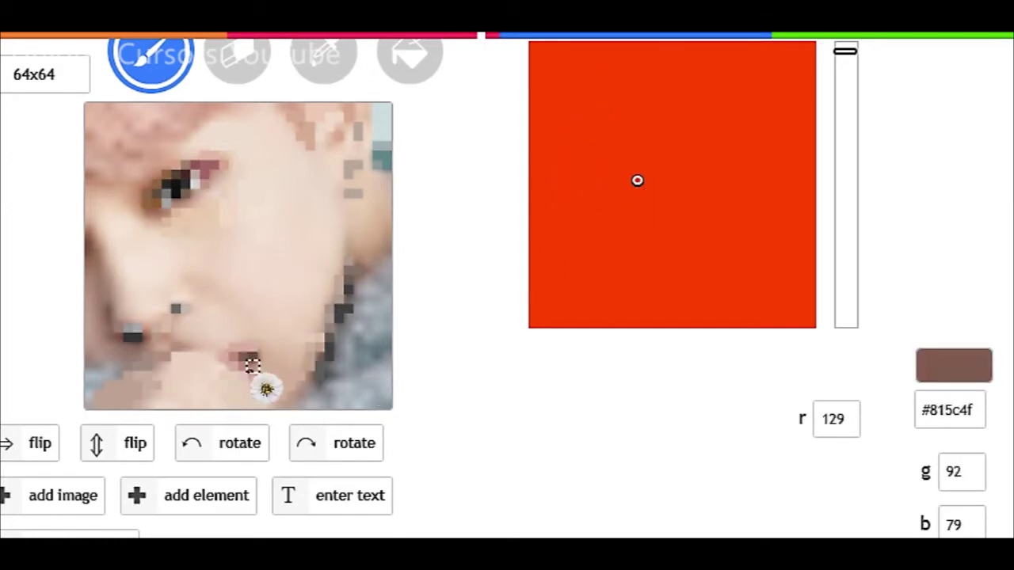
left_click(678, 173)
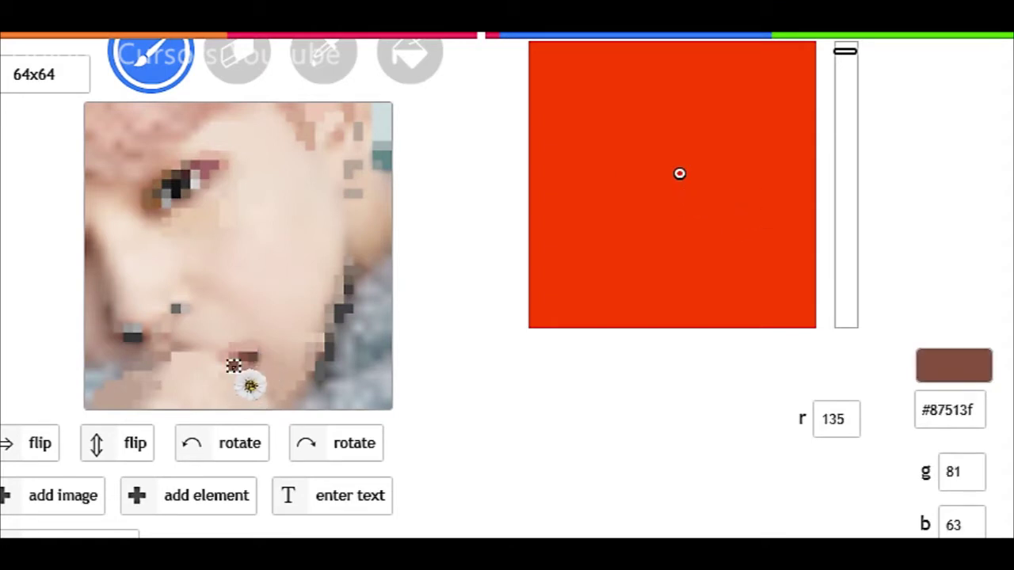
left_click(713, 113)
left_click(709, 165)
left_click(674, 102)
left_click(678, 95)
left_click(323, 53)
left_click(657, 125)
left_click(672, 126)
left_click_drag(672, 126, 672, 131)
left_click_drag(845, 66, 836, 297)
left_click_drag(655, 112, 668, 114)
left_click(843, 284)
left_click(844, 301)
left_click(665, 132)
left_click(606, 107)
Step: Sample the lower lip's pink #bf8875 and repaint the lower lip with reddish browns #c07e67 and #aa6b54
left_click(242, 364)
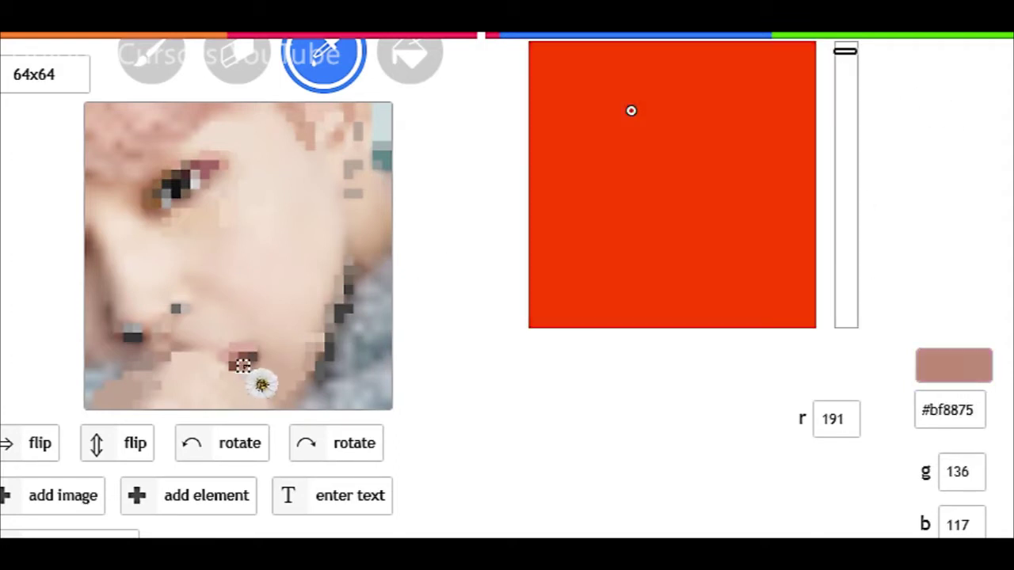
left_click(657, 110)
left_click(159, 54)
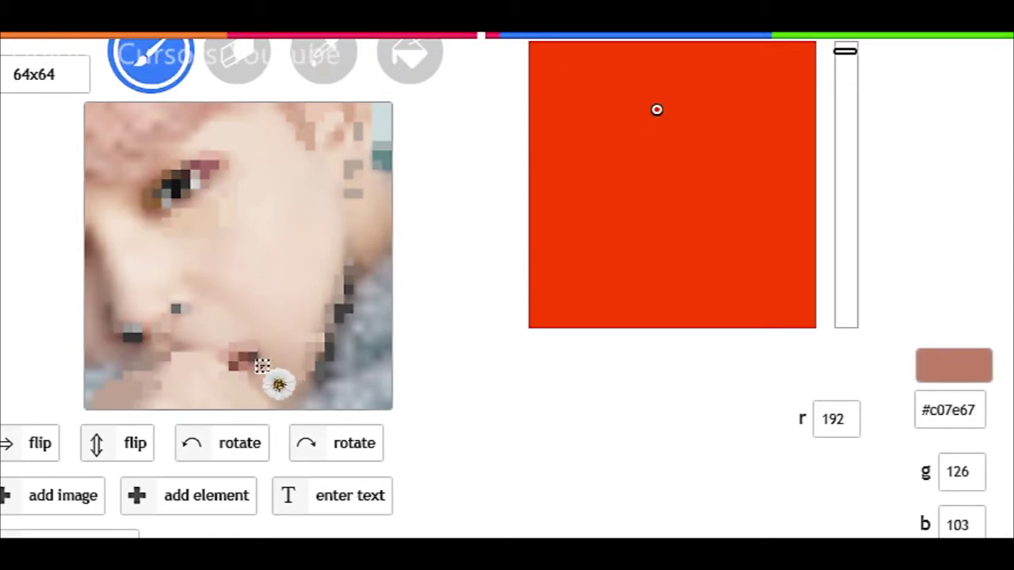
left_click(670, 134)
left_click_drag(244, 365, 223, 366)
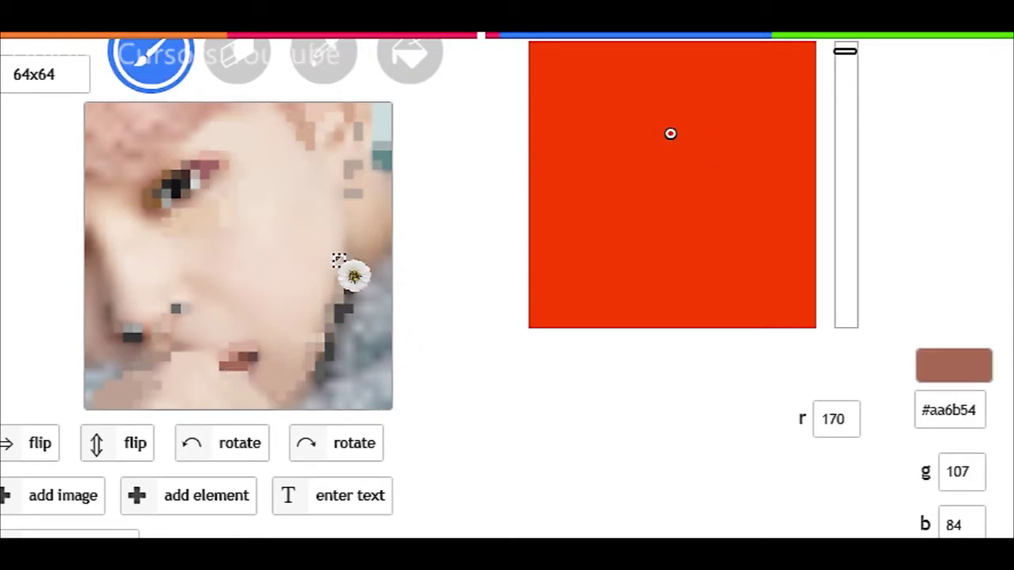
Step: Cover the lip's excess left pixels with sampled skin tone #e4ccb9 and recolour the mouth with orange-browns including #bc7854 and #b88e77
left_click(351, 50)
left_click(177, 113)
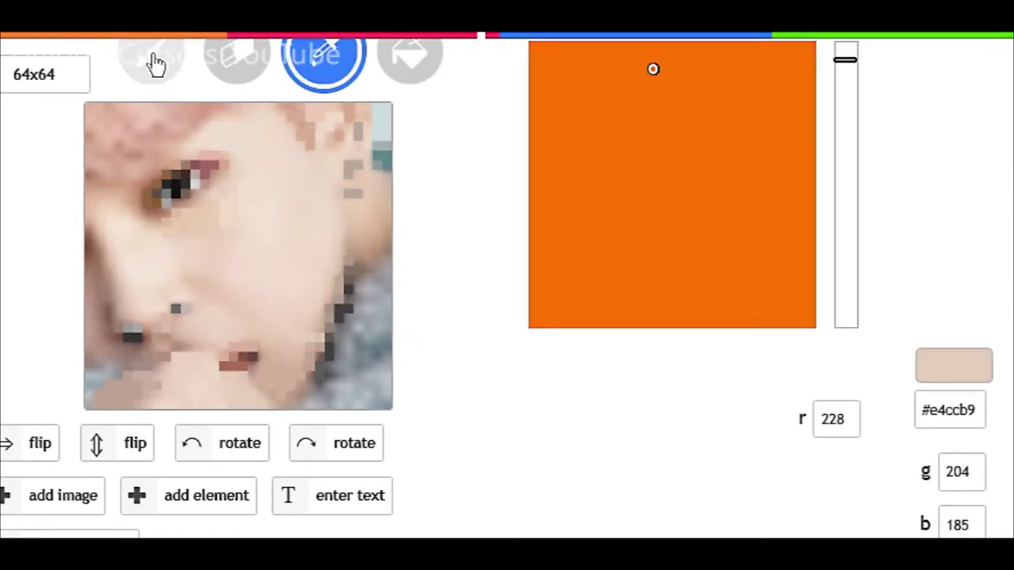
mouse_move(653, 69)
left_mouse_down()
mouse_move(622, 90)
mouse_move(617, 70)
mouse_move(678, 114)
left_mouse_up()
left_click_drag(845, 63, 845, 55)
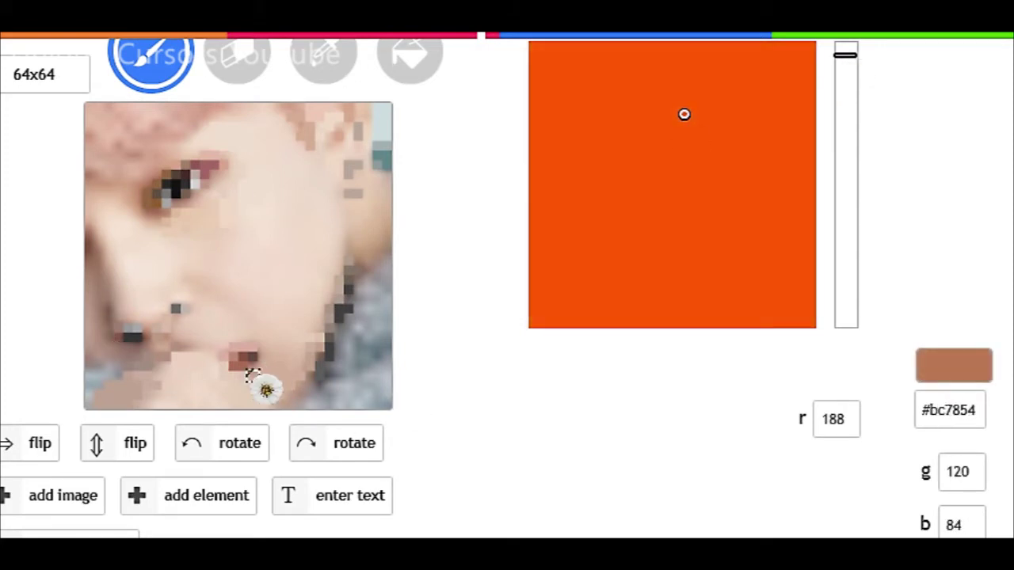
mouse_move(714, 106)
left_mouse_down()
mouse_move(727, 122)
mouse_move(611, 88)
left_mouse_up()
left_click(233, 356)
left_click(626, 118)
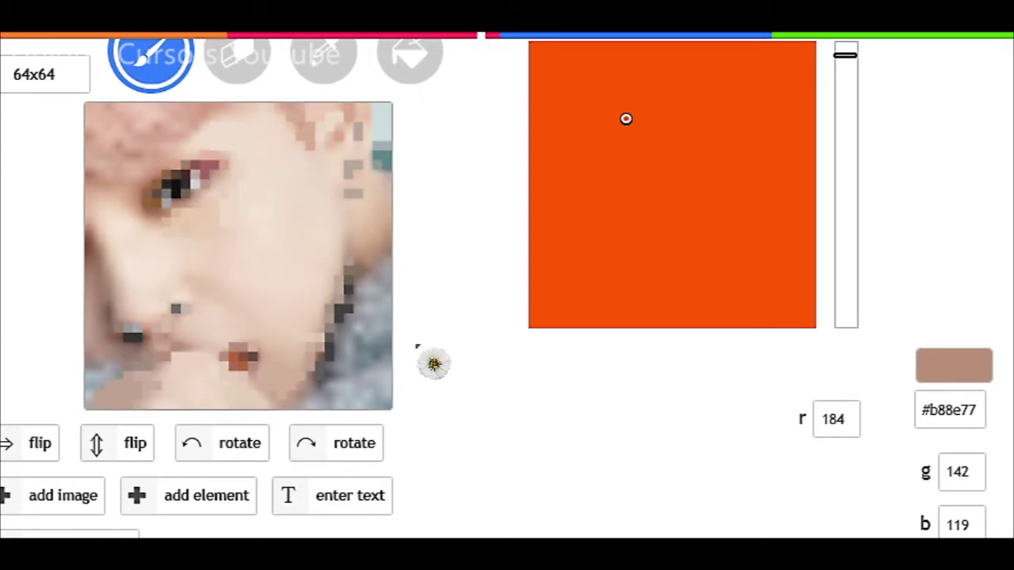
Step: Sample the dark brown #87513f inside the mouth and repaint the lip's left side with it and #a25a42
left_click(314, 70)
left_click(242, 356)
left_click(156, 64)
left_click(231, 364)
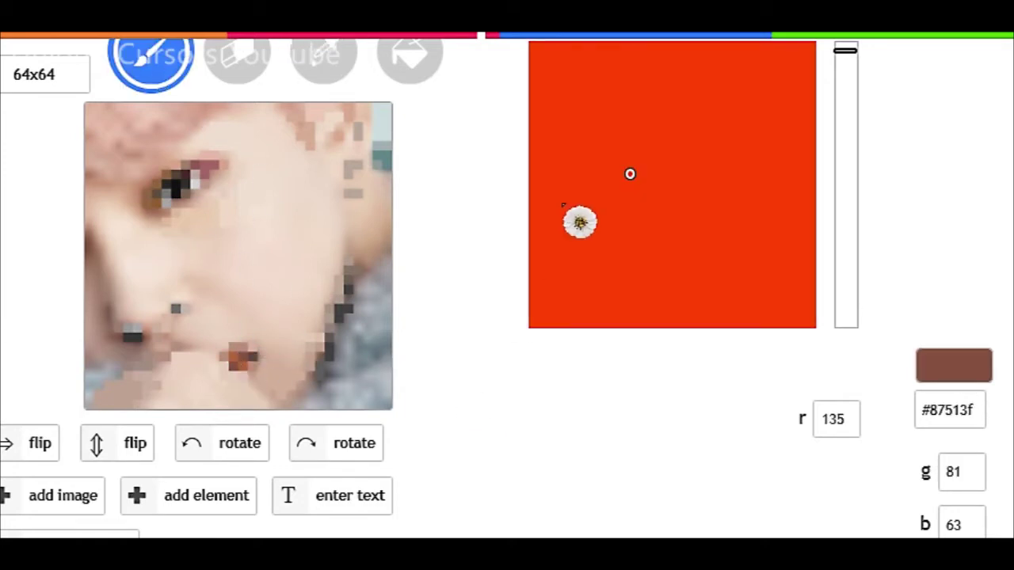
left_click(658, 121)
left_click(696, 143)
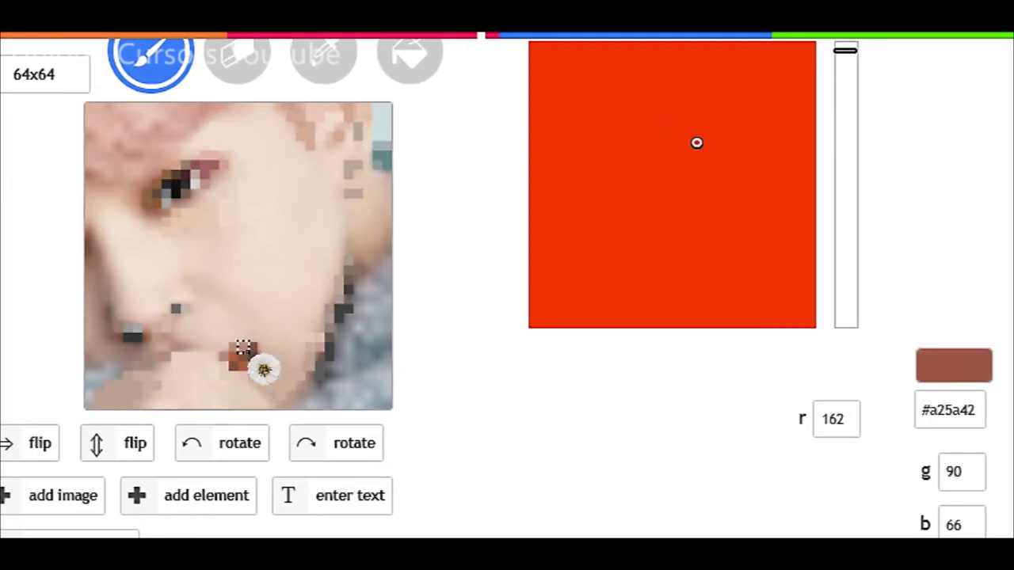
Step: Repaint the lip pixels with the reddish pinks #c57960, #c39485 and #c48570
left_click(672, 104)
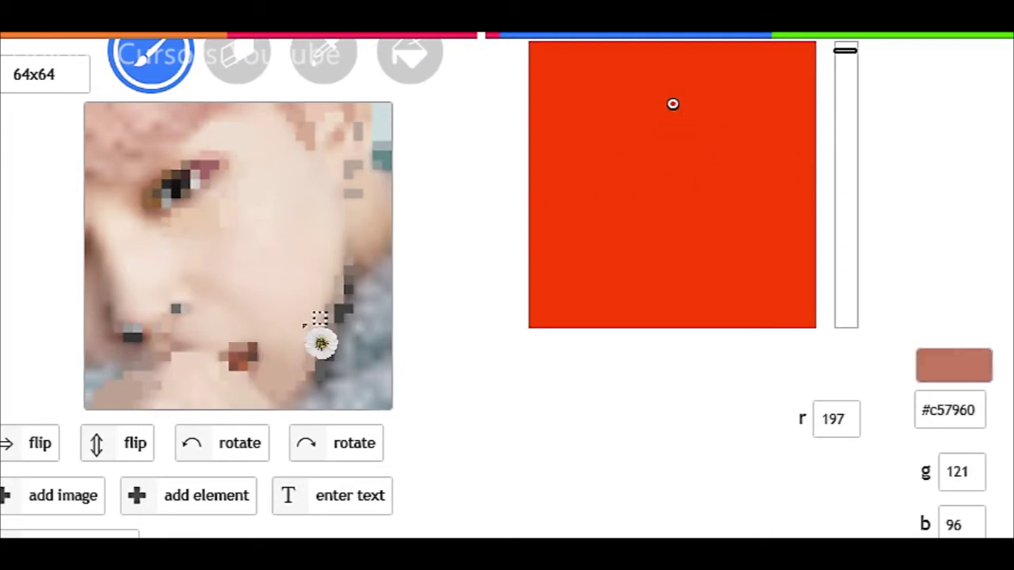
left_click(640, 84)
left_click(616, 106)
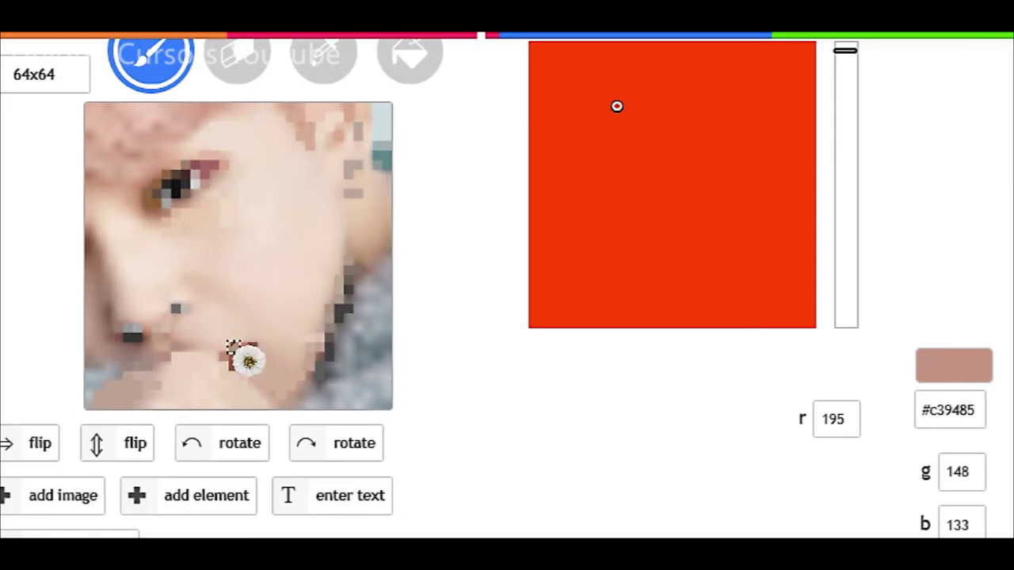
left_click(631, 109)
left_click(648, 105)
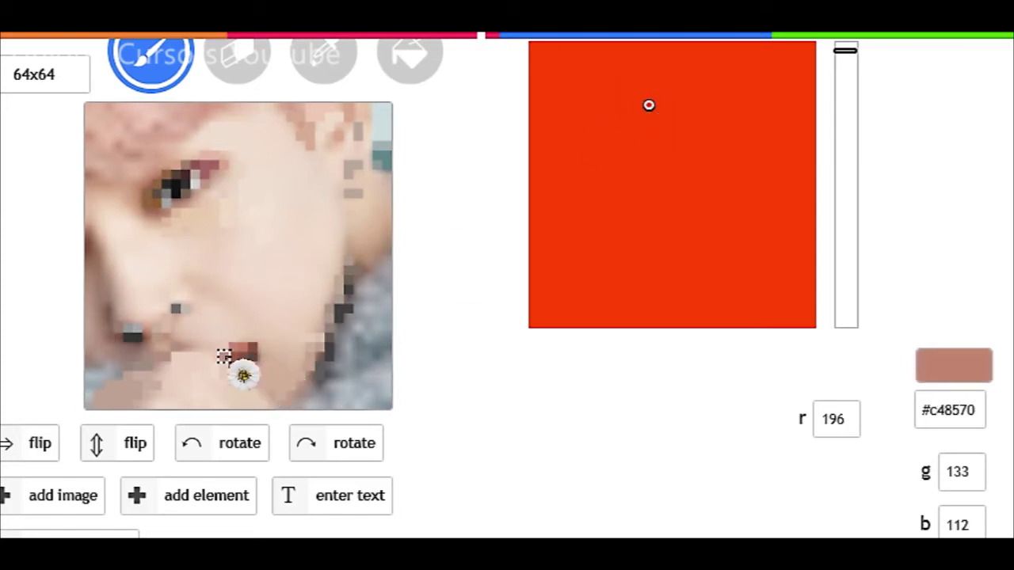
Step: Sample face shadow tones and retouch the shaded left edge beside the nose with browns #a3826f and #895f4d
left_click(325, 57)
left_click(193, 114)
left_click(324, 57)
left_click(99, 288)
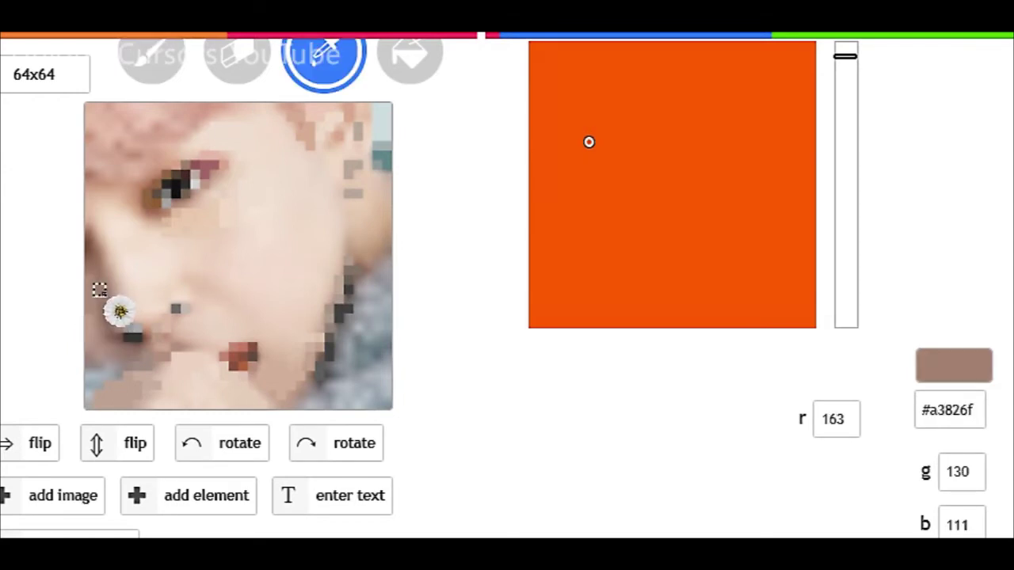
left_click(322, 73)
left_click(233, 184)
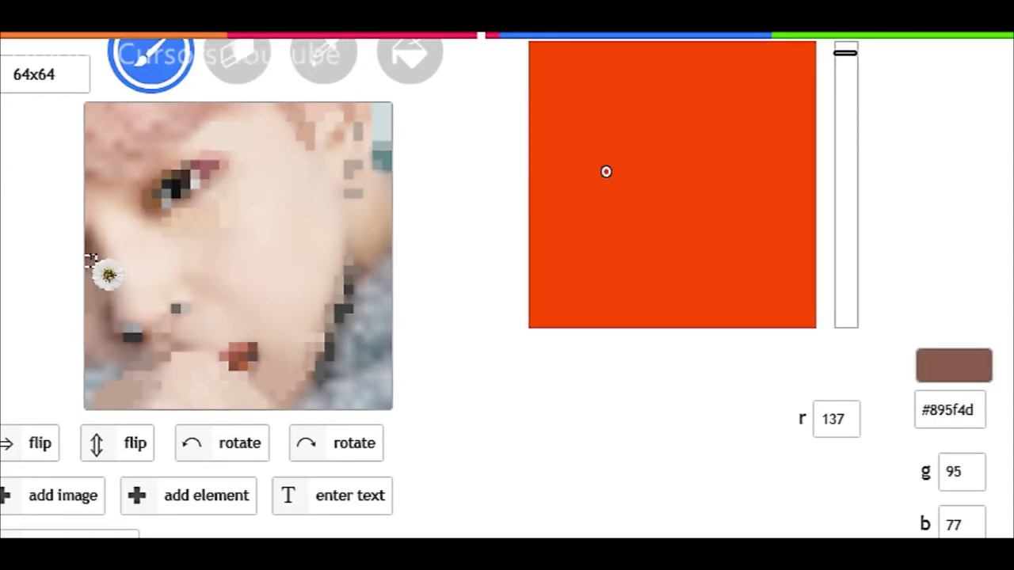
Step: Sample the light brown #c0a99c beside the nose and shade the image's left edge with darker tones including #9b8173
left_click(325, 57)
left_click(102, 305)
left_click(579, 109)
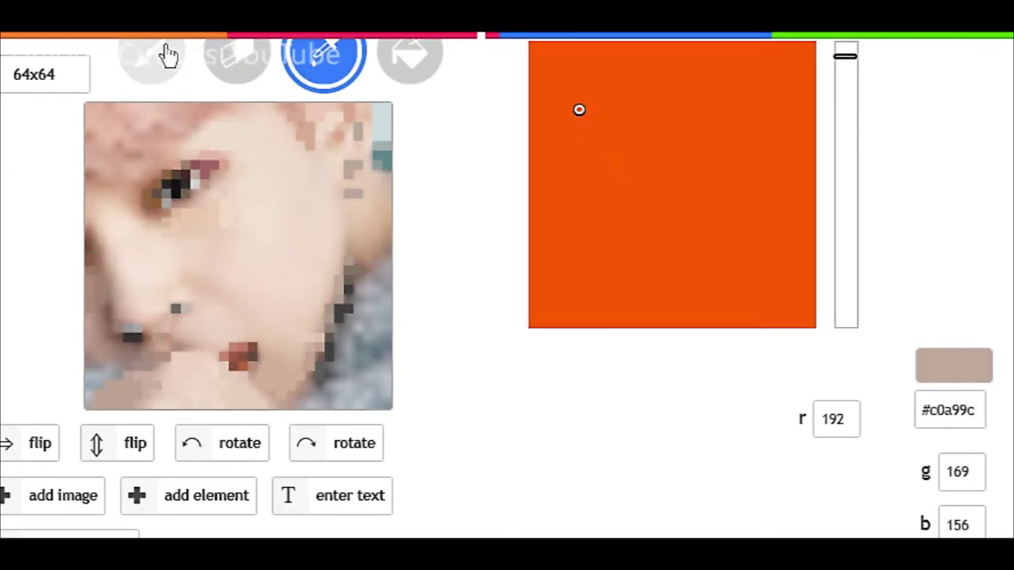
left_click(157, 54)
left_click(575, 131)
left_click(573, 147)
left_click(90, 269)
left_click(601, 150)
left_click(90, 274)
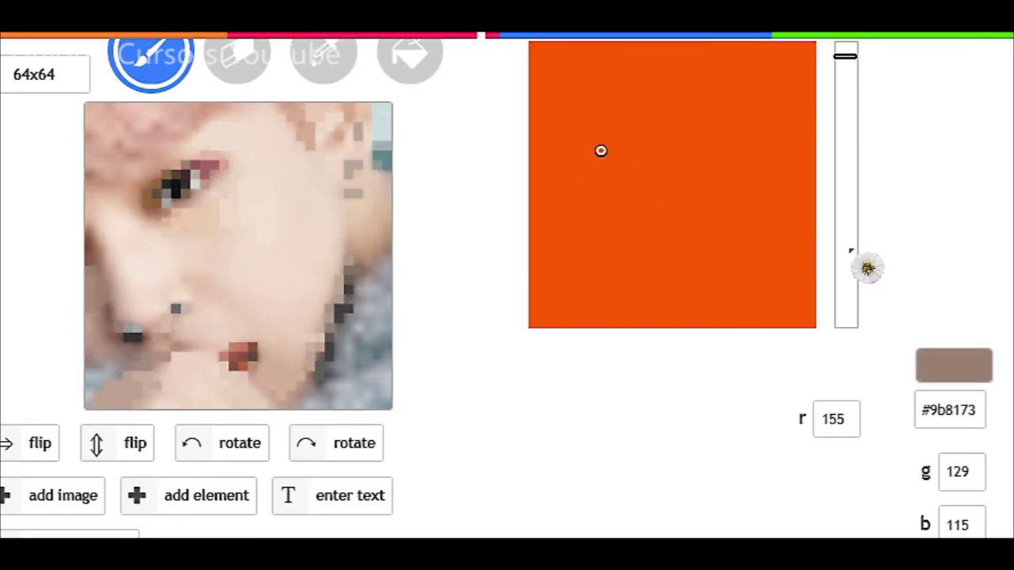
Step: Sample the left-edge shadow and deepen the pixels beside the nose with browns #977c6d and #8e705f
left_click(313, 69)
left_click(92, 281)
left_click(149, 70)
left_click(100, 296)
left_click(604, 155)
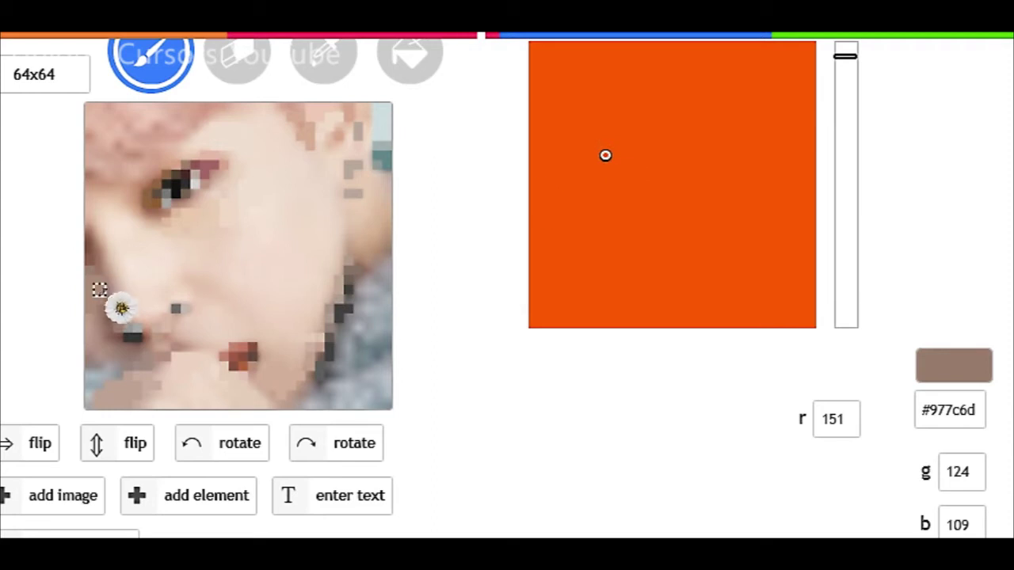
left_click(100, 307)
left_click(620, 166)
left_click(101, 305)
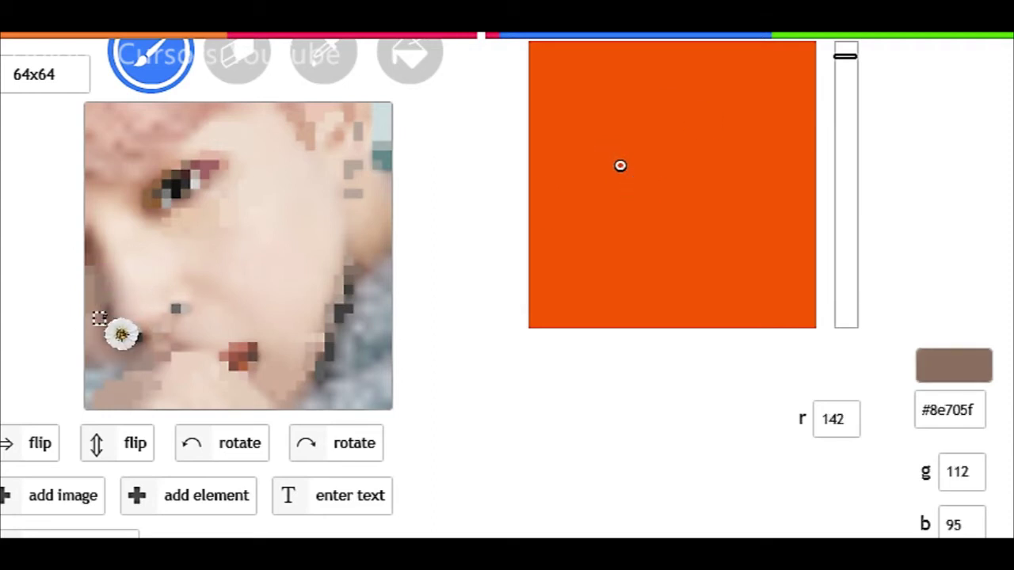
Step: Darken the shadow beside the nostril with #7a6154 and retouch the lower-left area with sampled grey #9fa2a6 and brown #8e705f
left_click(615, 187)
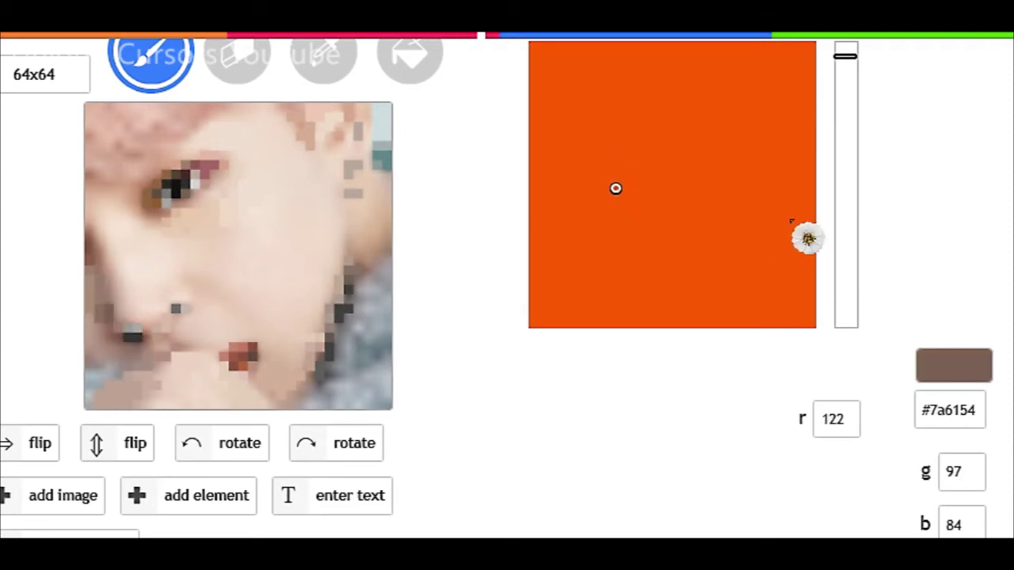
left_click(114, 388)
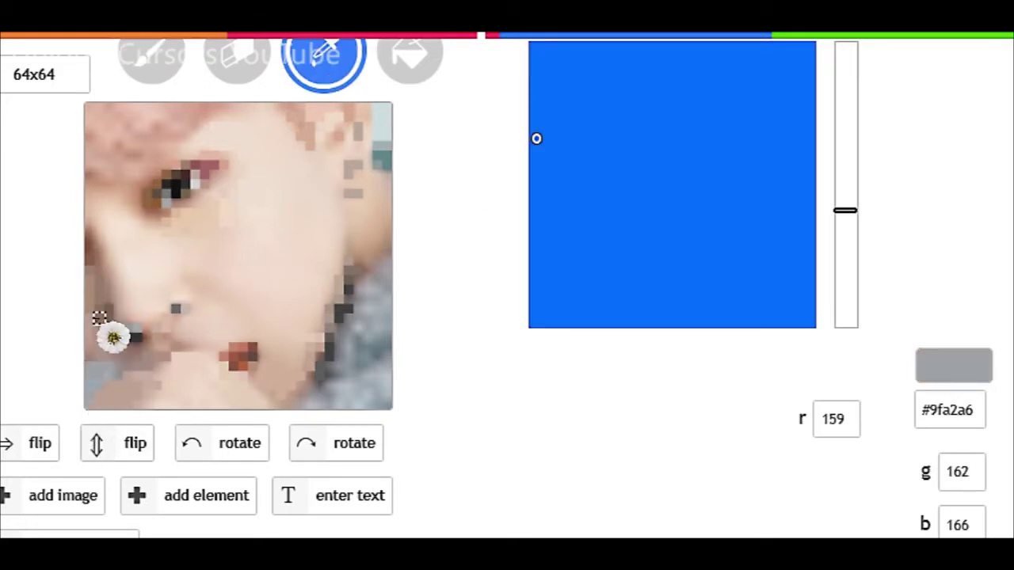
left_click(106, 349)
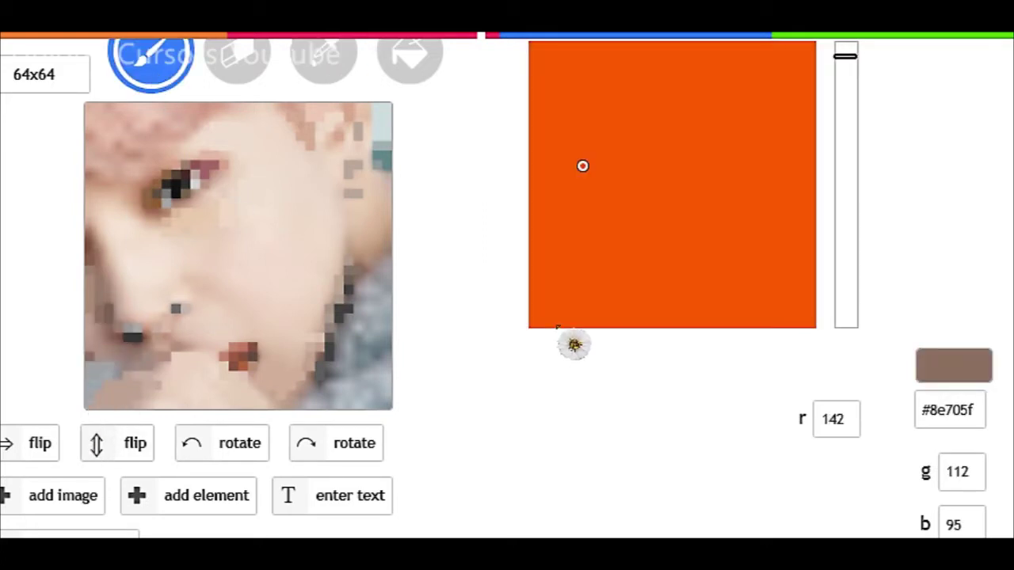
Step: Sample the nose's light skin tone #ead6c6 and retouch the nose's left contour with #d7c2b1 and #e9d6c7
left_click(139, 283)
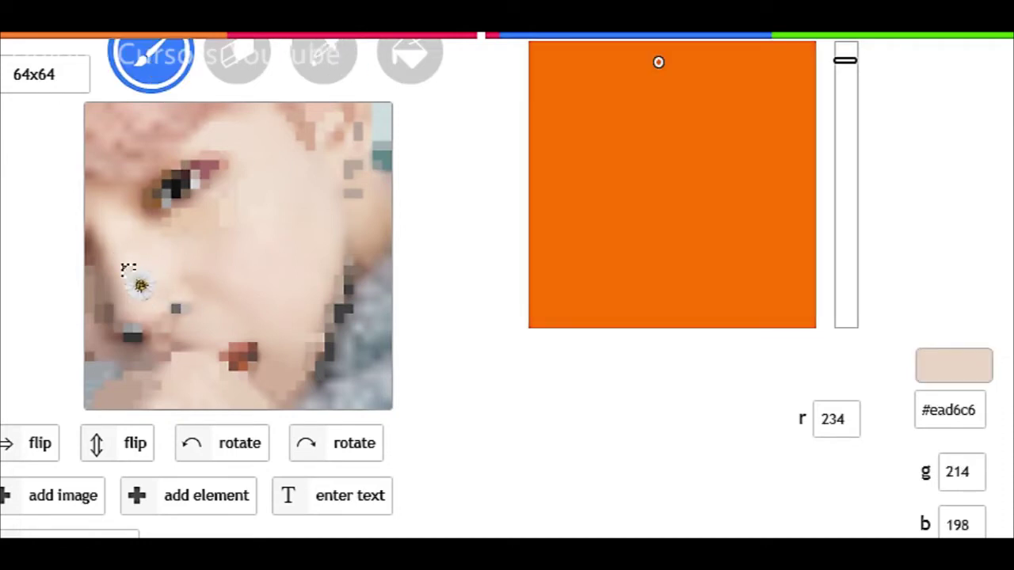
mouse_move(626, 150)
left_mouse_down()
mouse_move(568, 68)
mouse_move(583, 50)
mouse_move(562, 63)
mouse_move(555, 53)
left_mouse_up()
left_click(324, 60)
left_click(137, 291)
left_click(150, 64)
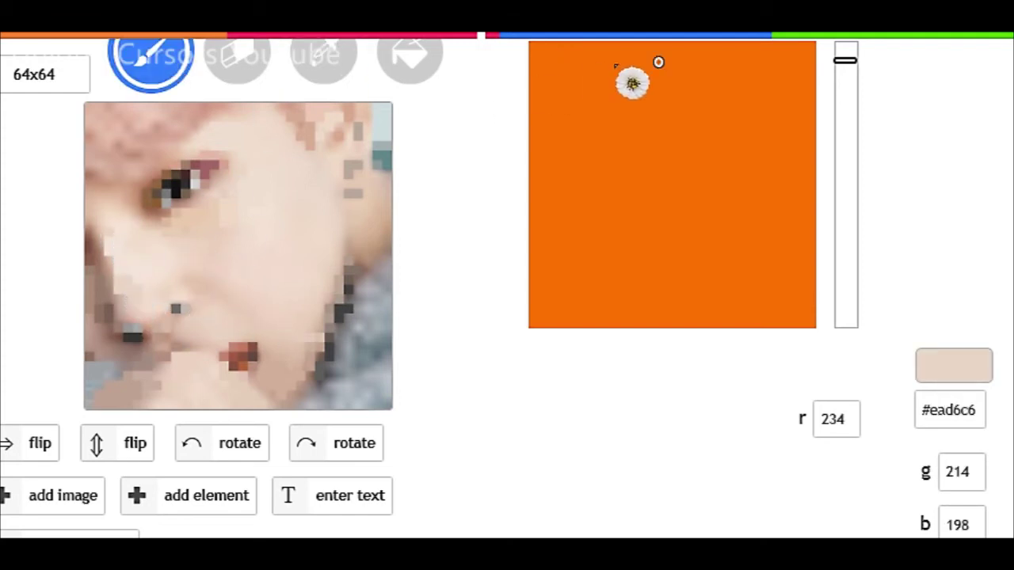
left_click_drag(632, 83, 667, 84)
left_click(137, 308)
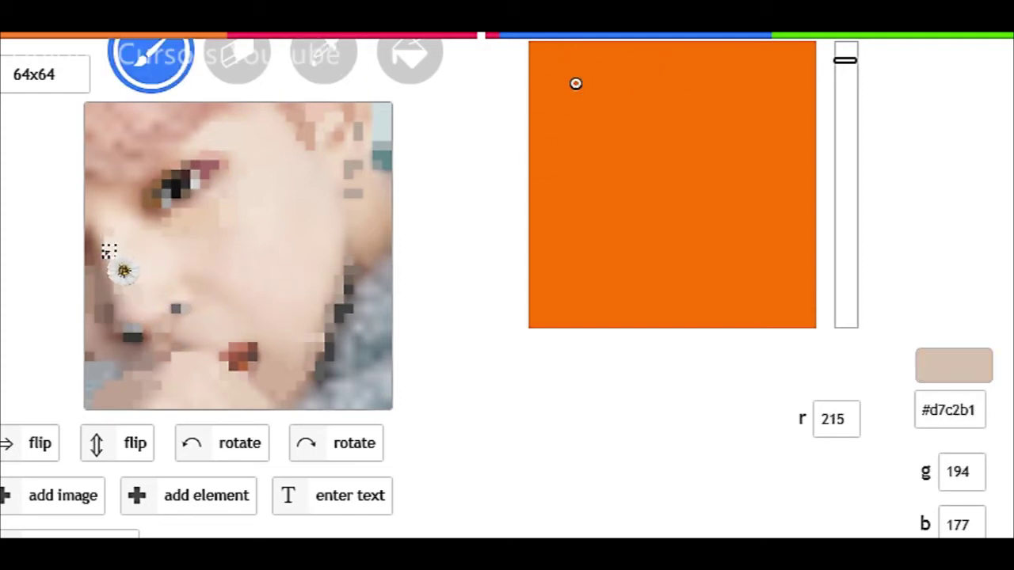
left_click_drag(582, 70, 567, 64)
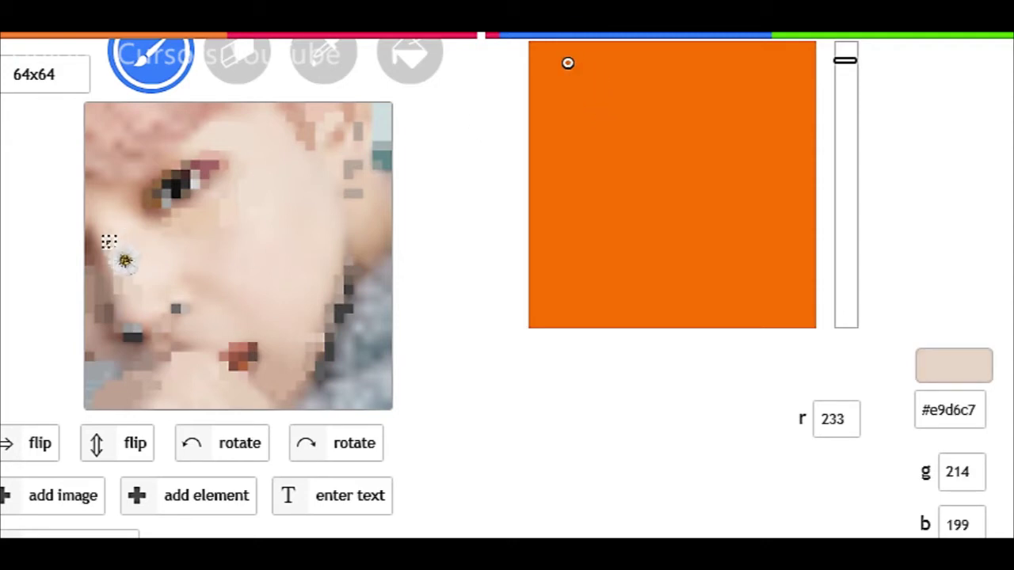
Step: Touch up the upper nose contour with pale beige #ebe0d8 and the shadow beside it with brown #987e6a
left_click(325, 68)
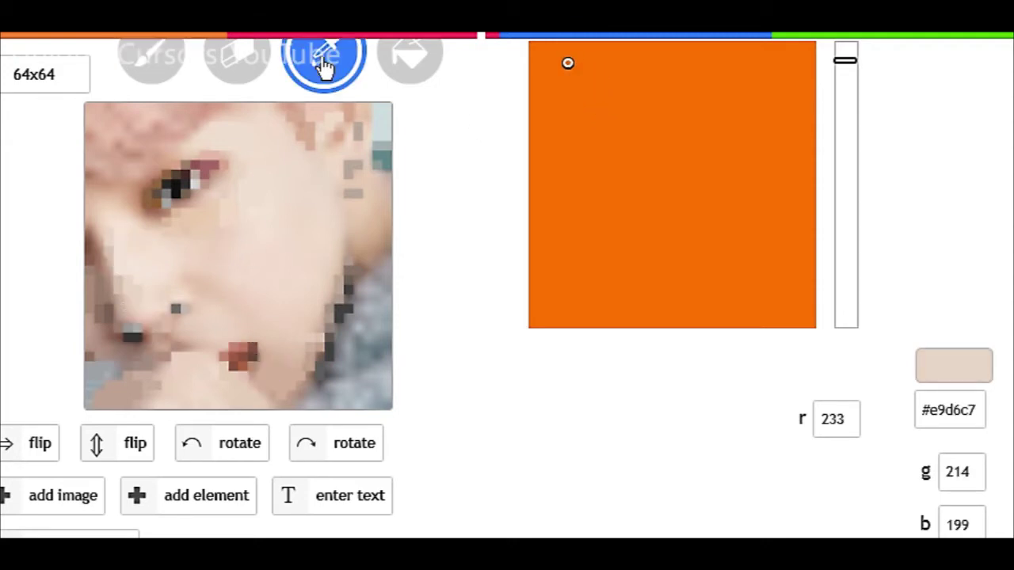
left_click(154, 67)
mouse_move(573, 79)
left_mouse_down()
mouse_move(559, 81)
mouse_move(567, 99)
left_mouse_up()
mouse_move(588, 133)
left_mouse_down()
mouse_move(579, 92)
mouse_move(550, 61)
left_mouse_up()
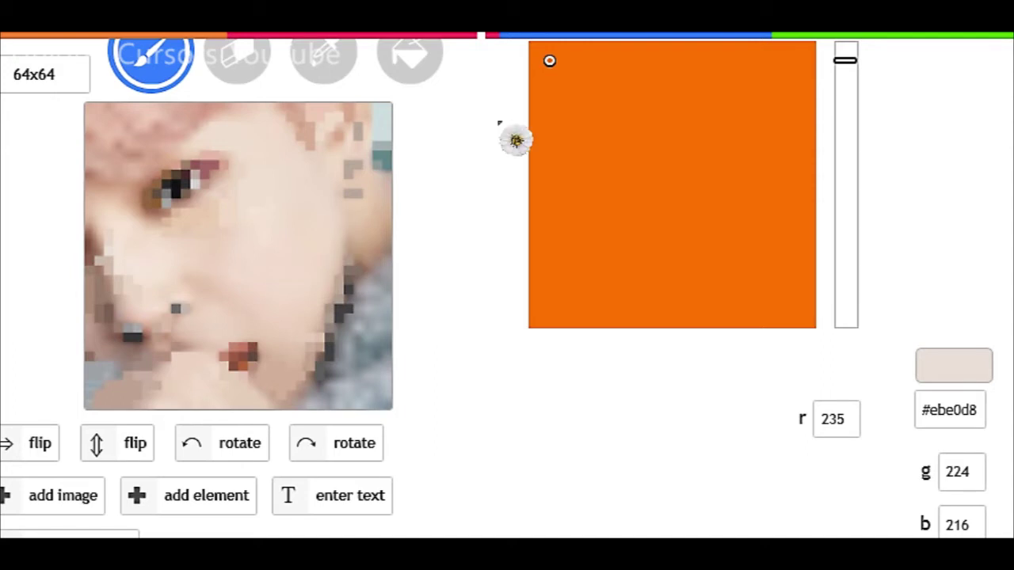
left_click(613, 154)
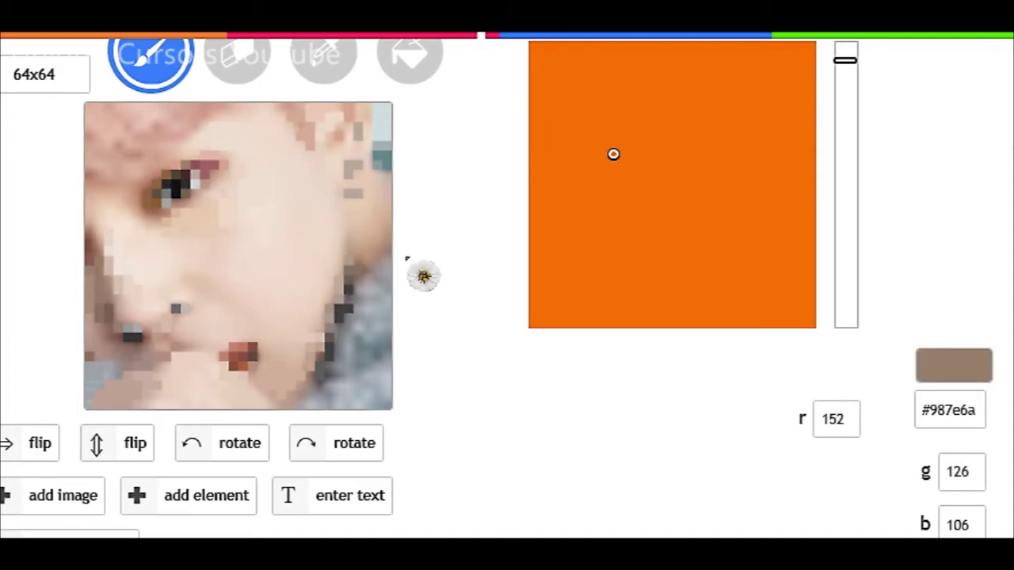
Step: Refine the nose edge with sampled #f2e4d9 and #d7c2b1, and repaint the adjoining left-edge shadow with #9c7a68
left_click(125, 287)
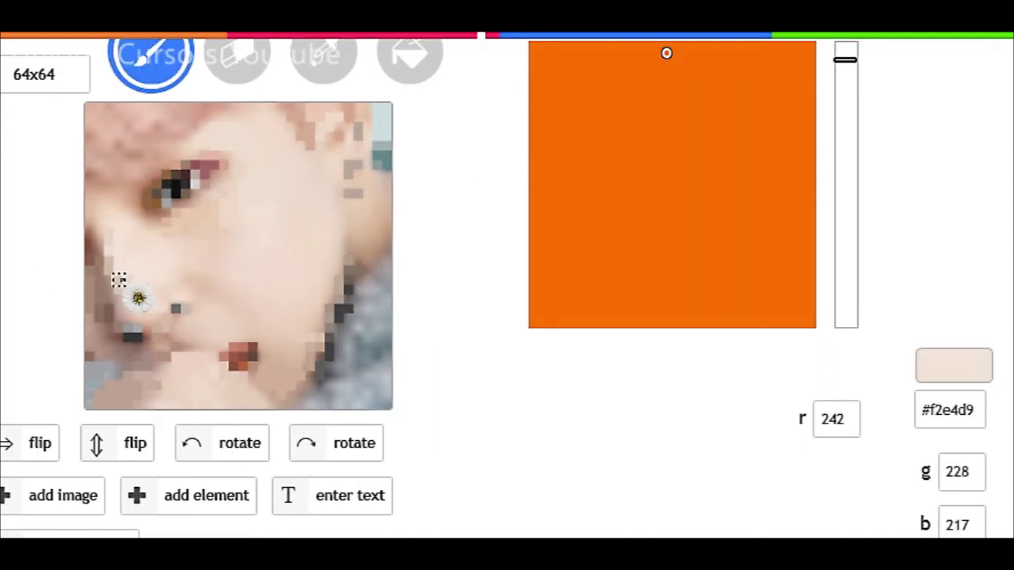
left_click(118, 270)
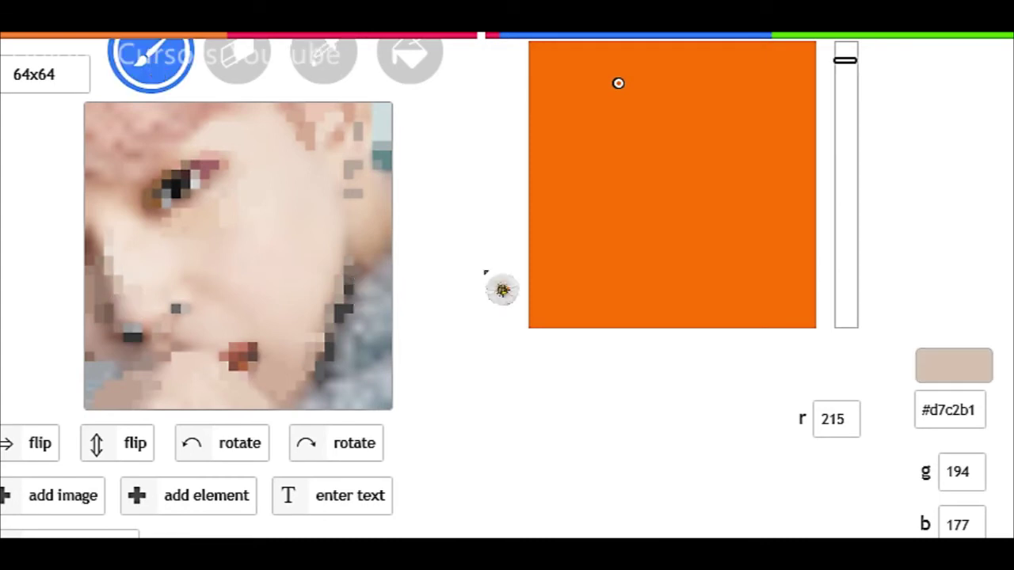
left_click(91, 242)
left_click(622, 151)
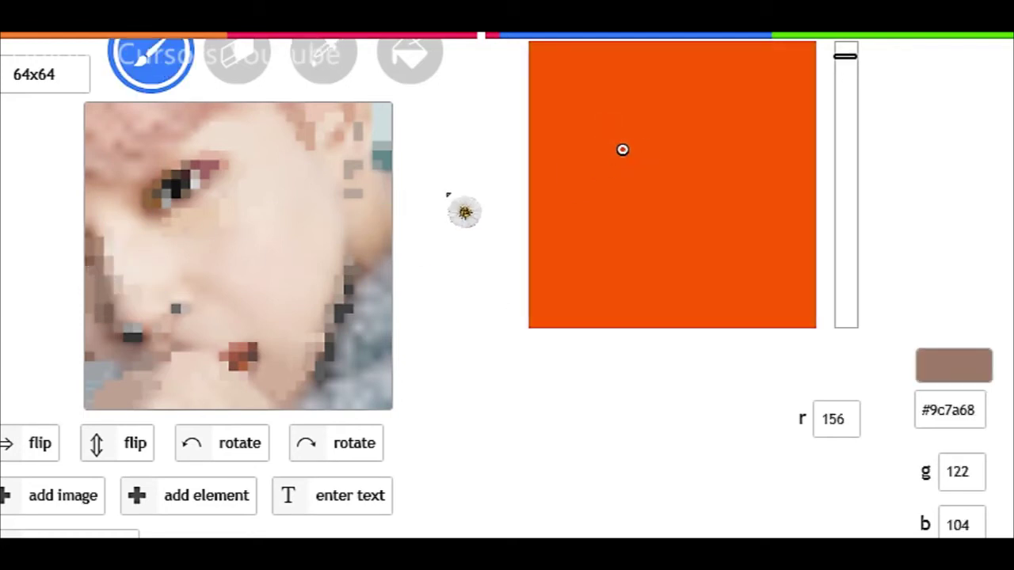
Step: Sample the skin tone where the jaw meets the neck and shade that edge with browns #ccb19d and #ad8f78
key("i")
left_click(348, 233)
left_click(580, 87)
left_click(347, 234)
left_click(636, 81)
left_click(591, 98)
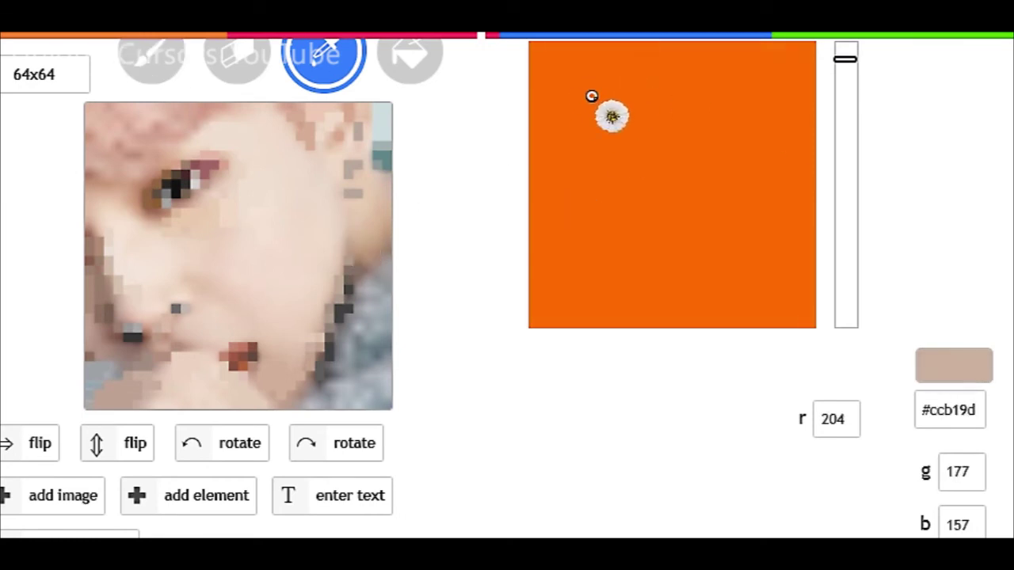
key("b")
left_click(584, 116)
left_click(348, 233)
left_click(614, 130)
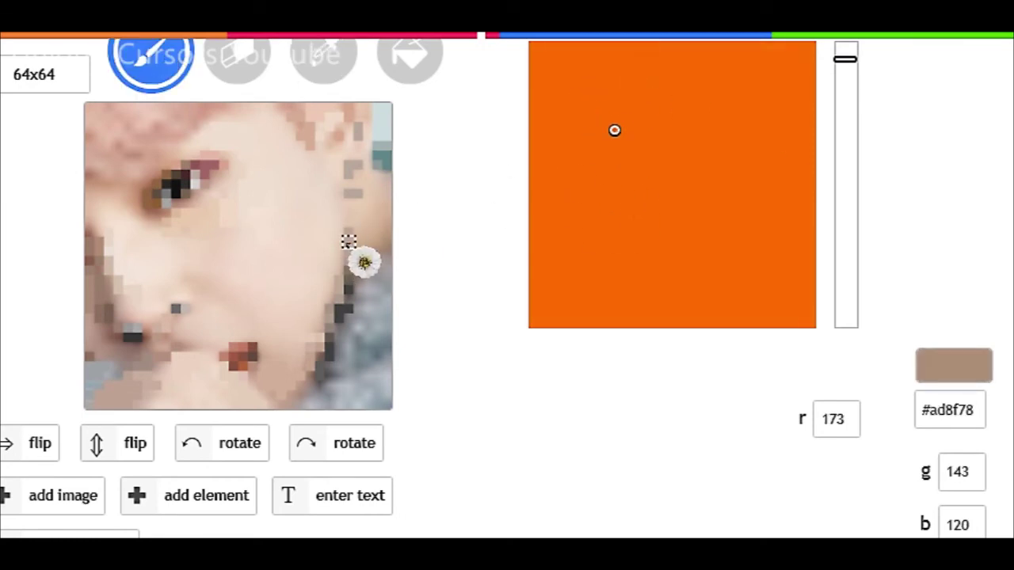
Step: Sample the pink hair tones and retouch the hair above the eye with #e0bbae and #d4a593
left_click(321, 67)
left_click(163, 123)
left_click(147, 68)
mouse_move(143, 146)
left_mouse_down()
mouse_move(157, 114)
mouse_move(93, 108)
left_mouse_up()
left_click(674, 60)
mouse_move(675, 60)
left_mouse_down()
mouse_move(593, 84)
mouse_move(589, 73)
left_mouse_up()
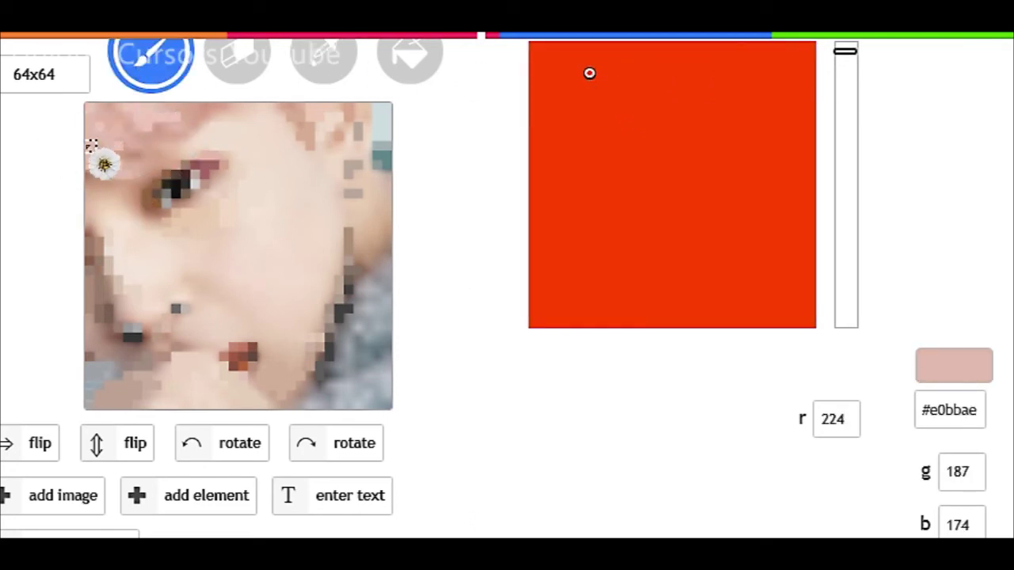
left_click(343, 68)
left_click(161, 71)
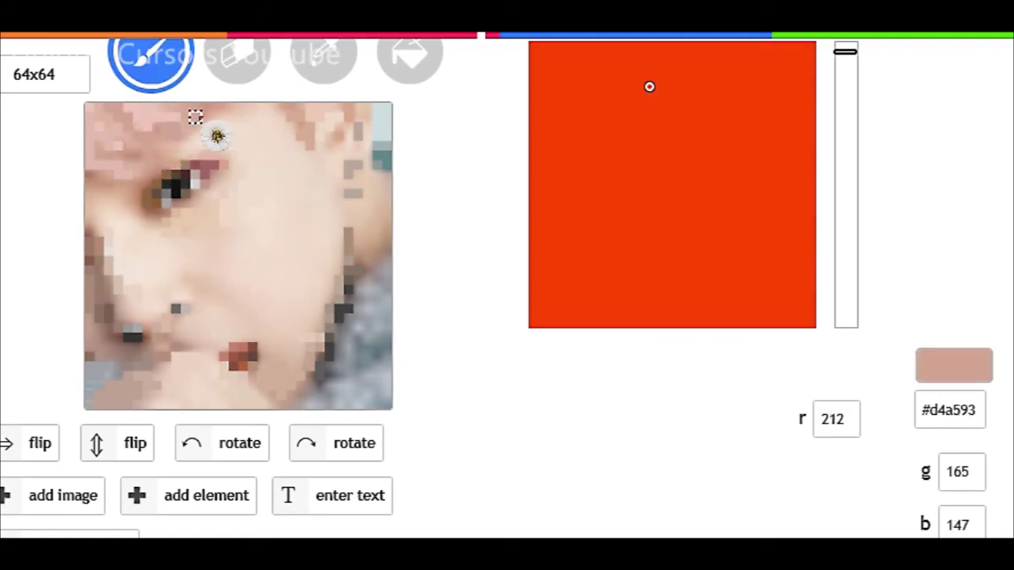
scroll(237, 256, "up", 1)
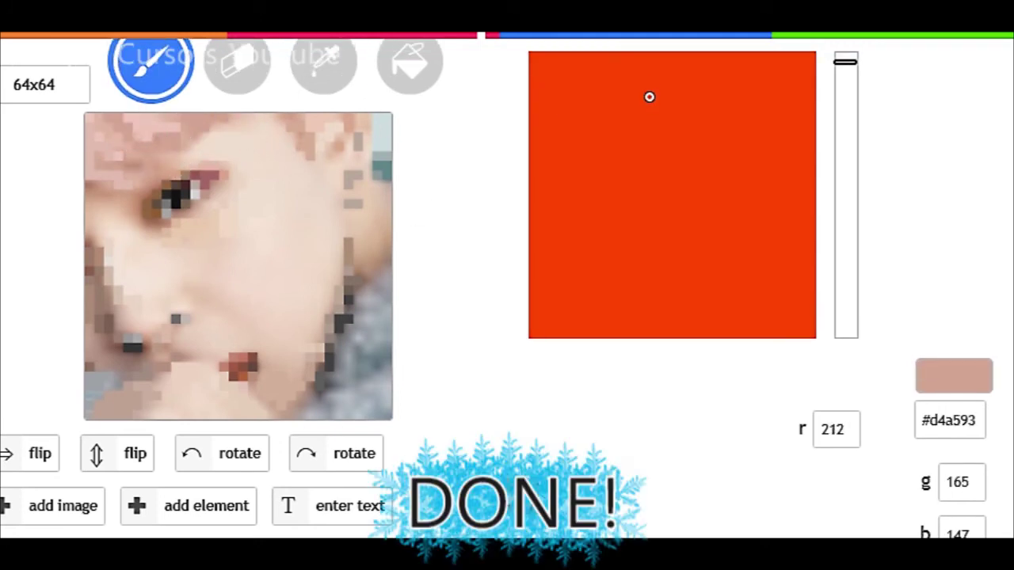